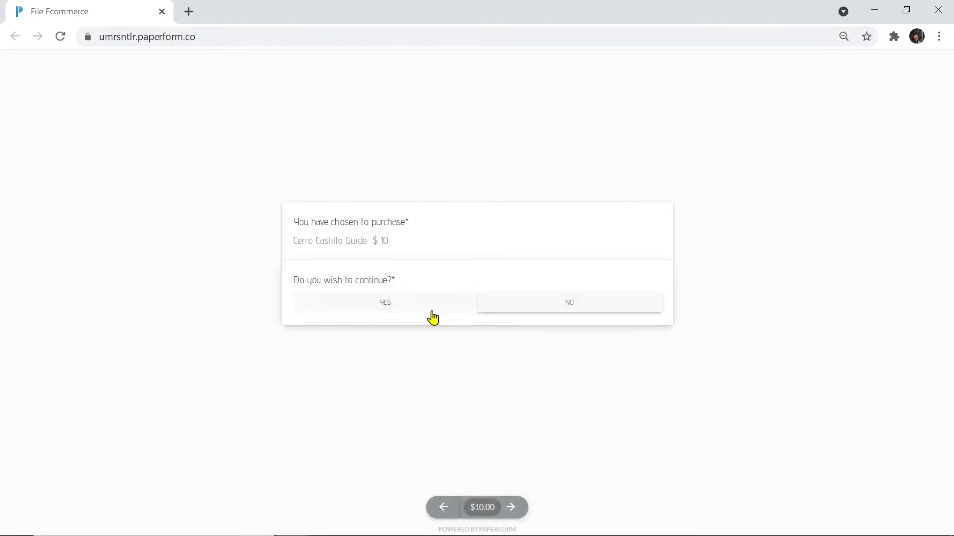
Answer YES to 'Do you wish to continue?' and go on to the Personal Details page
left_click(430, 308)
left_click(510, 511)
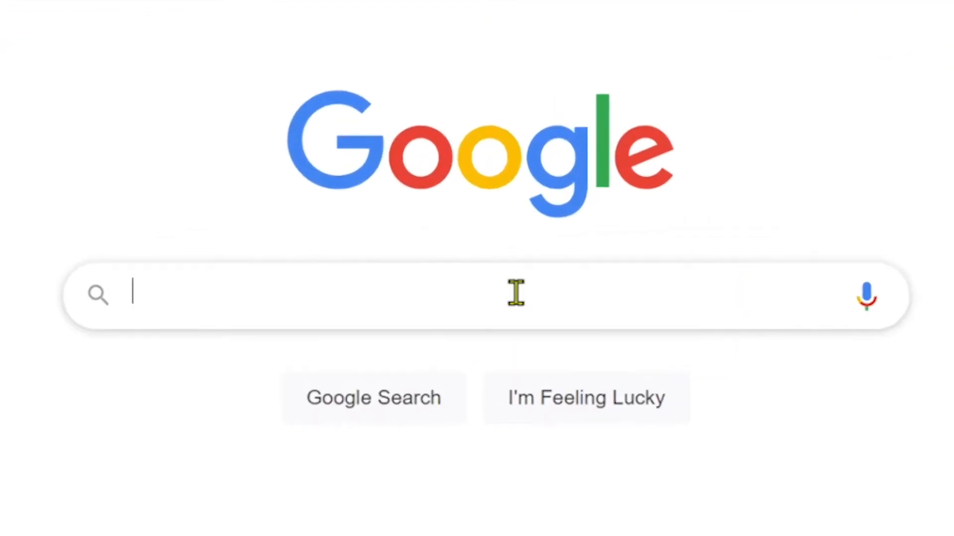
Search Google for 'paperform', then load paperform.co from the address bar
type("paperform")
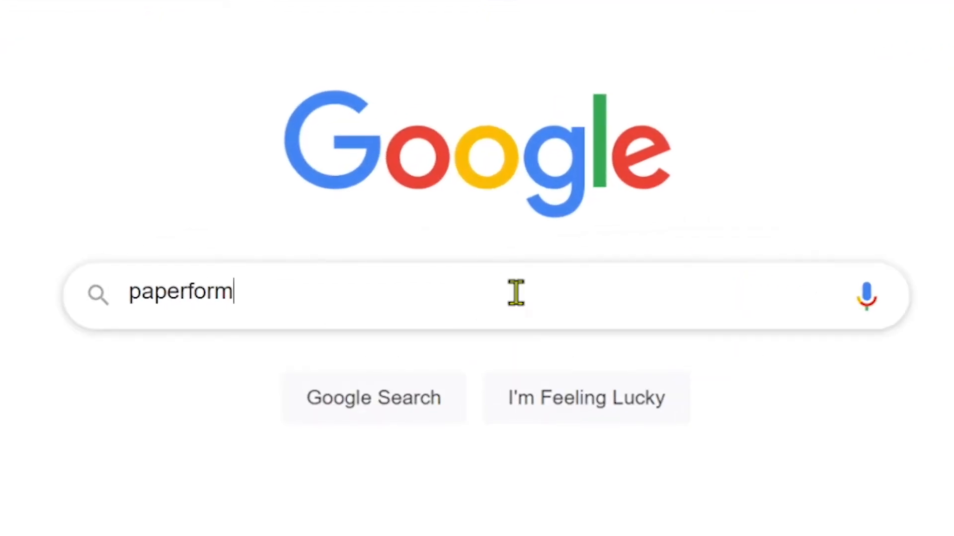
key("Return")
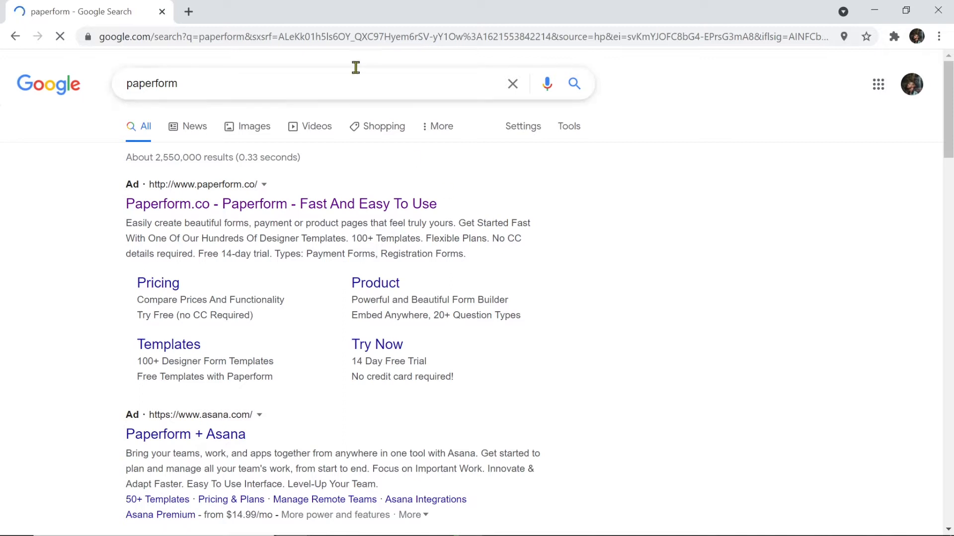
left_click(341, 36)
type("paperform.co")
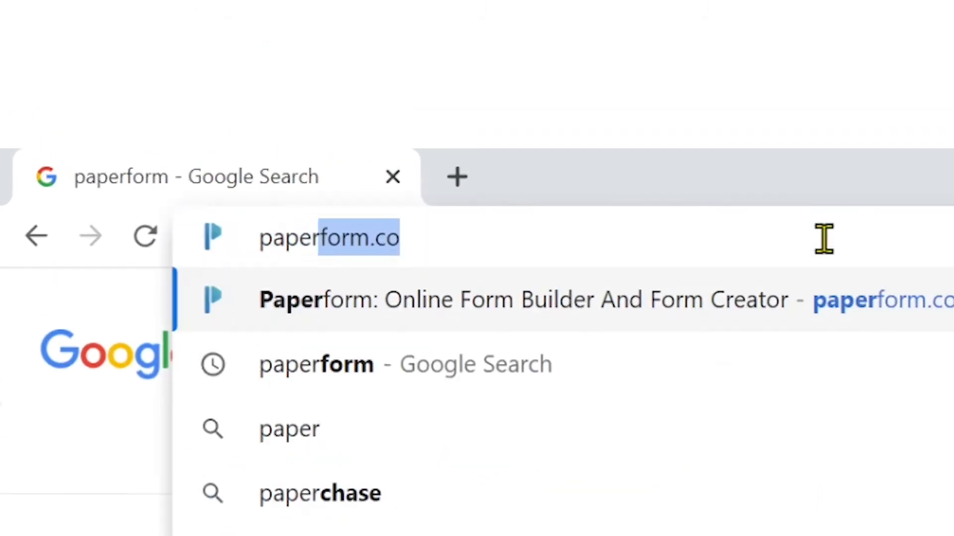
key("Return")
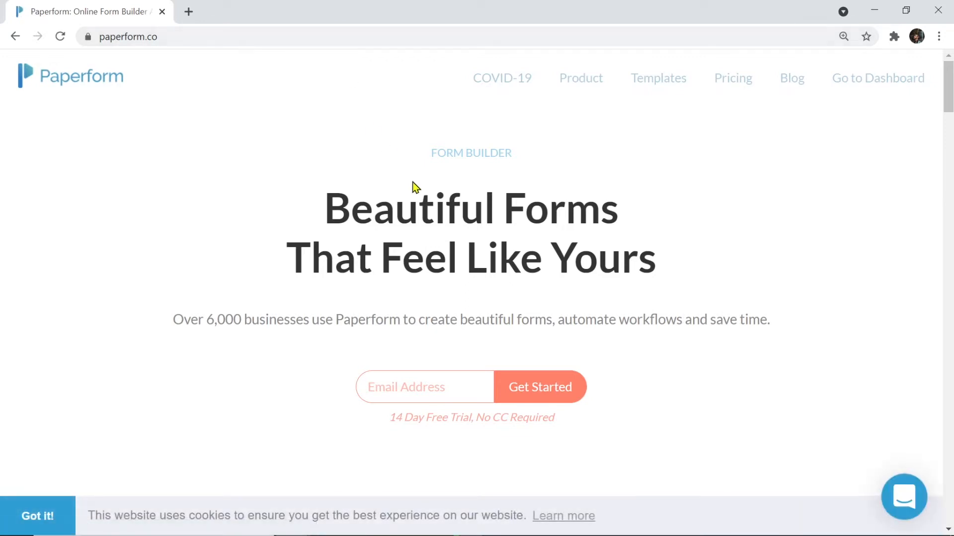
Enter an email address in the sign-up field and start the free trial
left_click(421, 386)
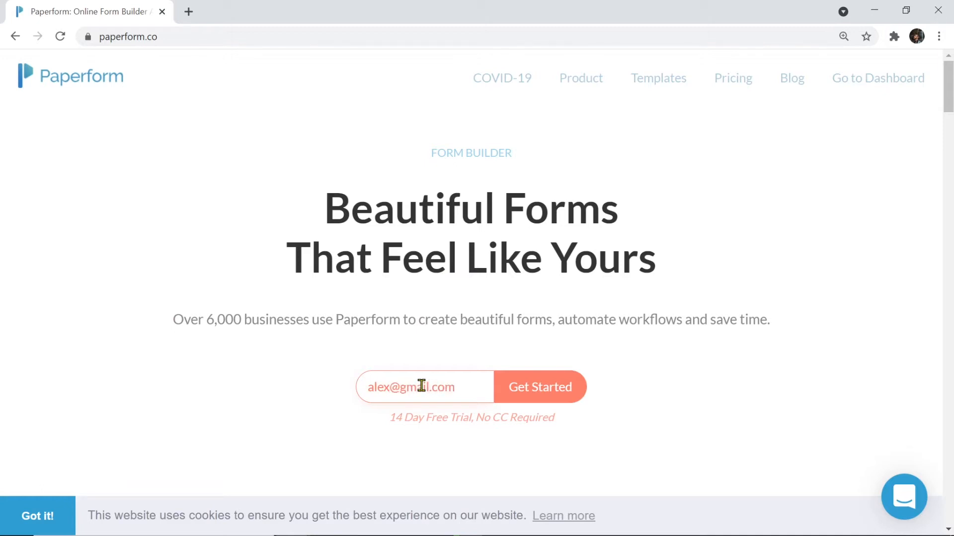
left_click(549, 400)
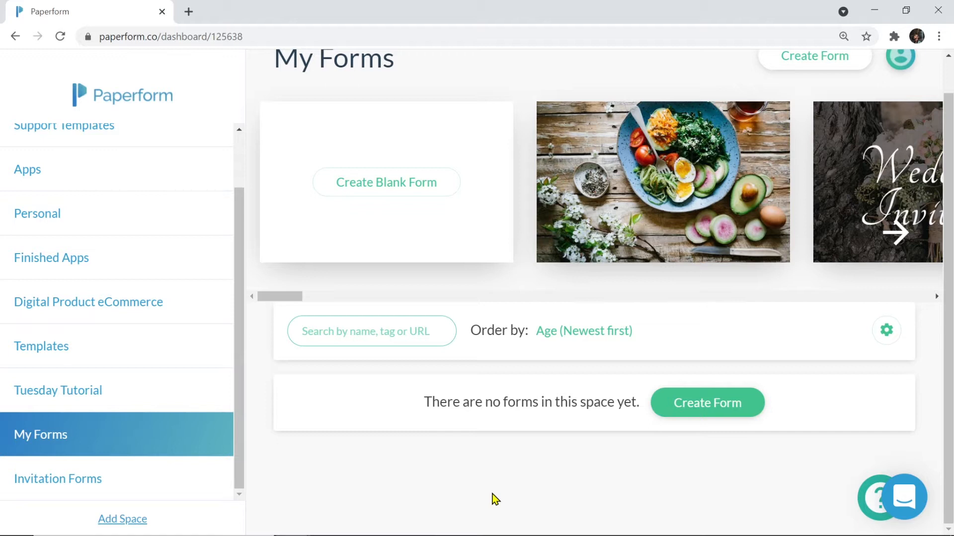
Create a new form named 'eCommerce' and choose to build it from a template
left_click(689, 403)
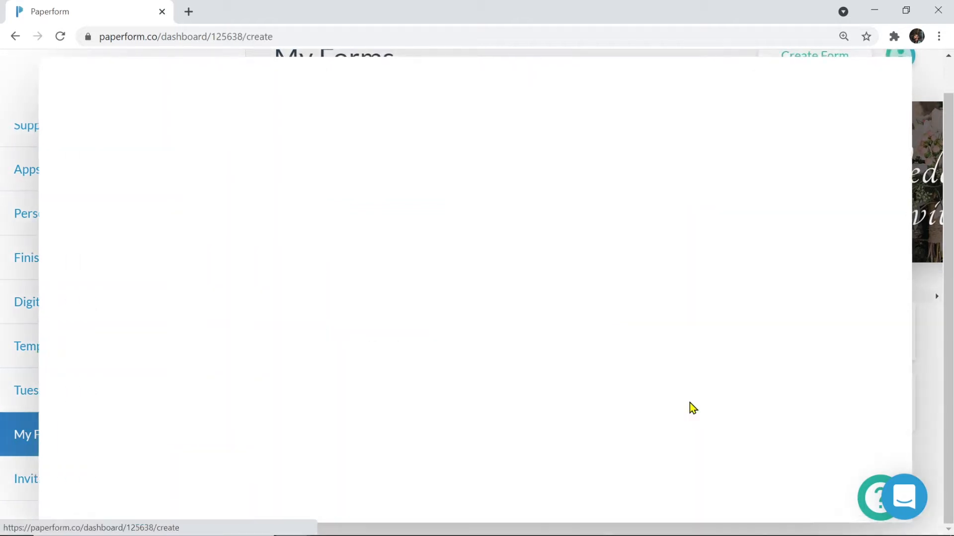
left_click(530, 287)
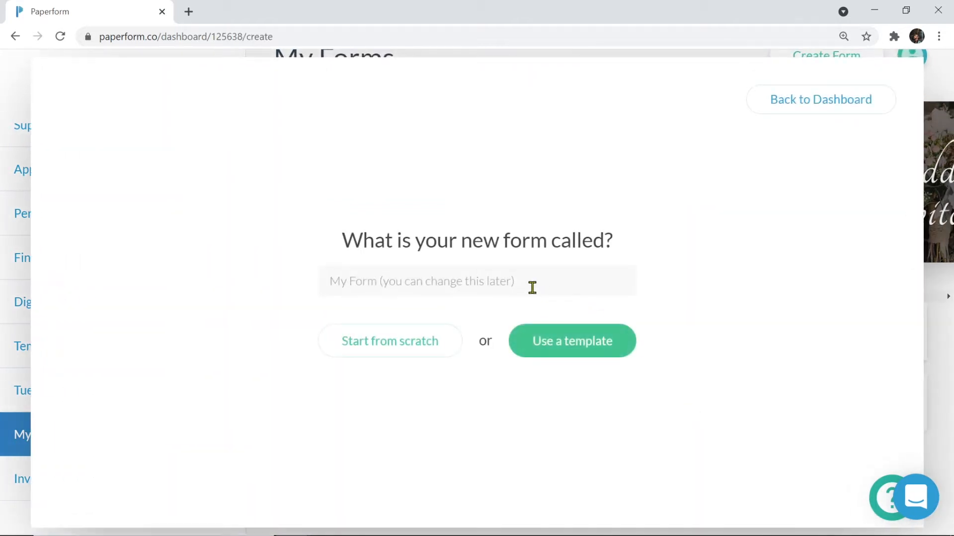
type("eC")
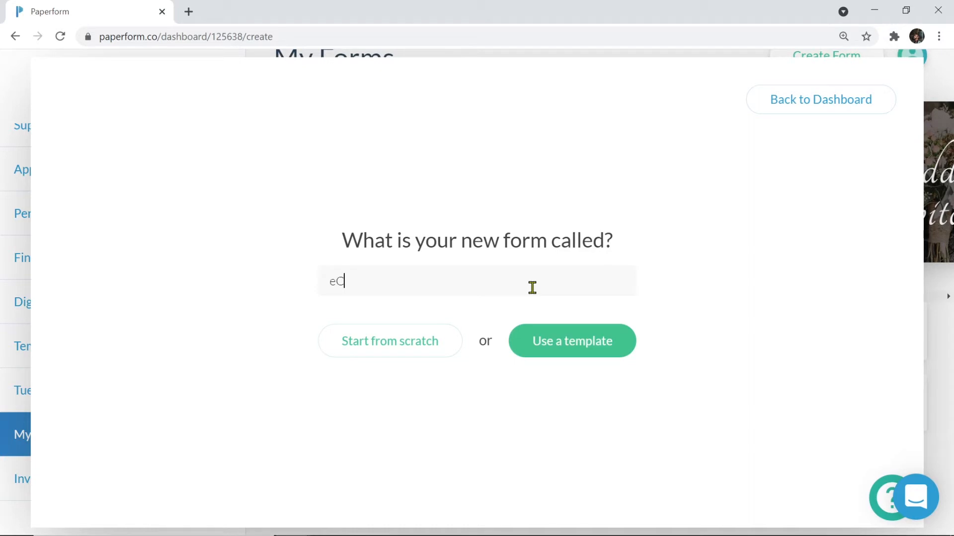
type("ommerce")
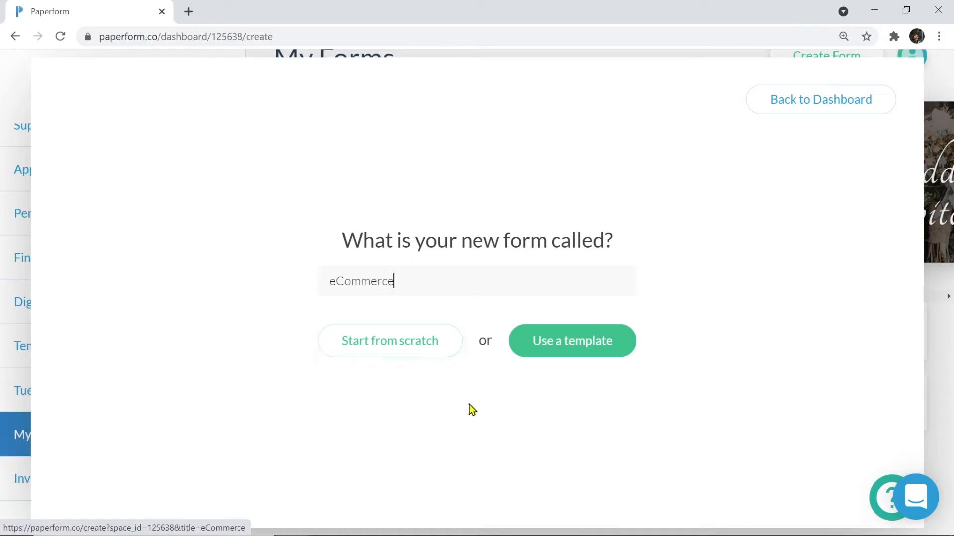
left_click(601, 361)
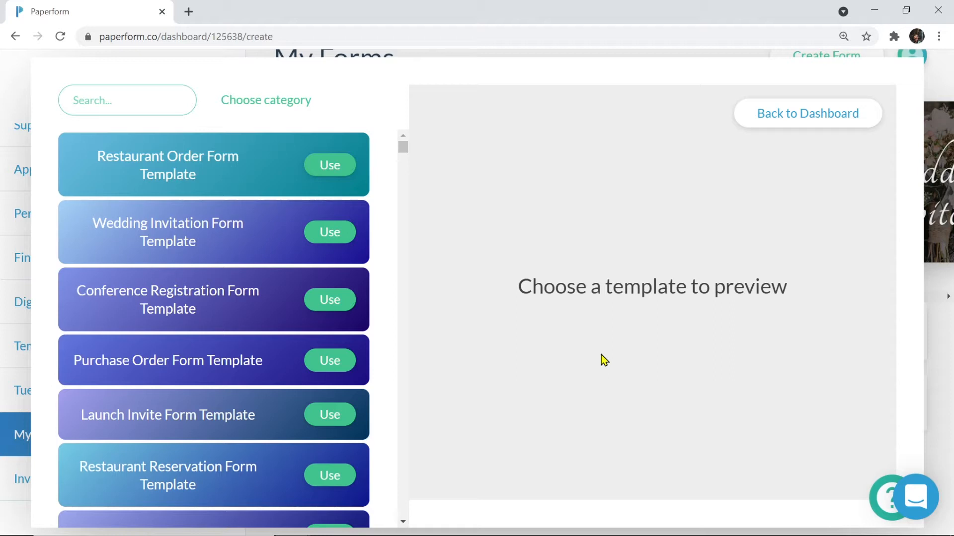
Search templates for 'candle', preview the Candle Order Form Template, and use it for the form
left_click(98, 90)
type("candle")
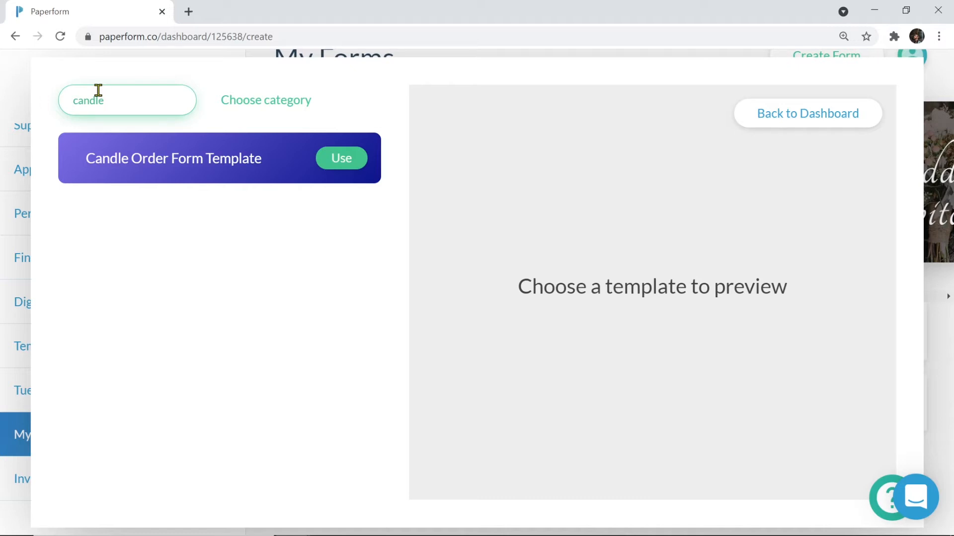
left_click(187, 169)
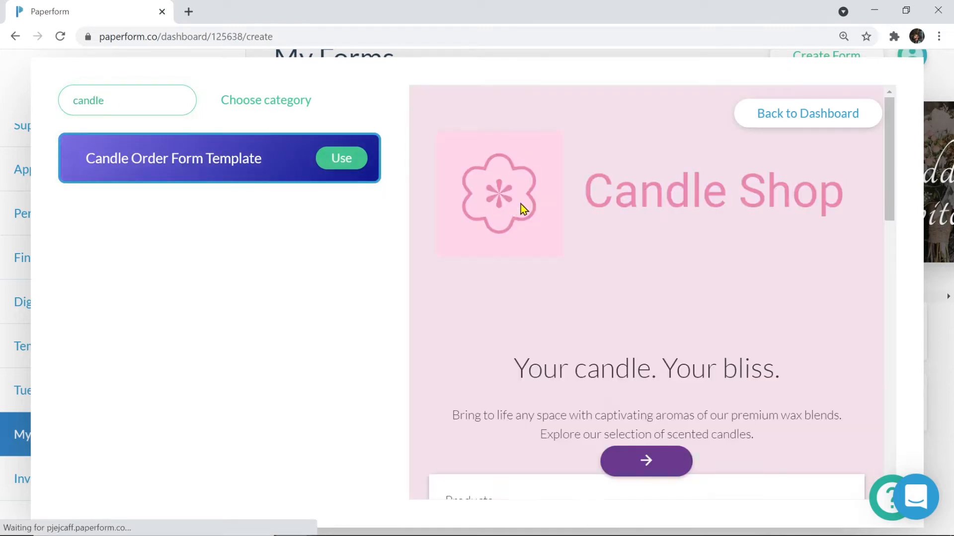
left_click_drag(892, 175, 882, 306)
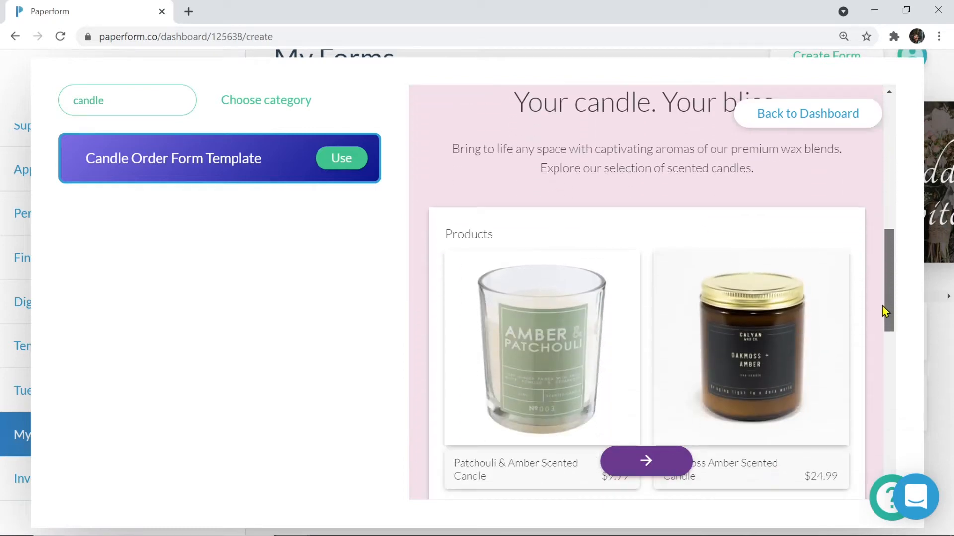
left_click(341, 165)
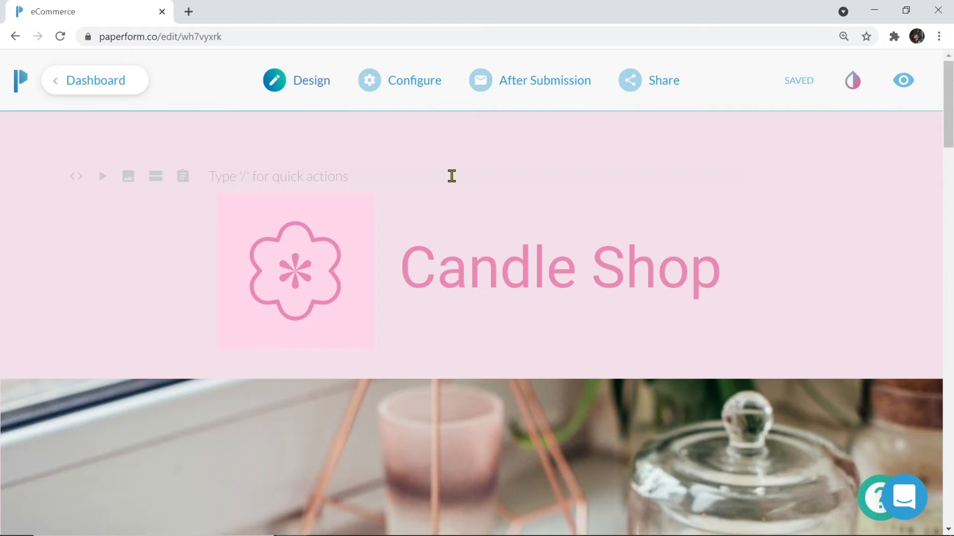
Select the Candle Shop logo block and drag its resize corner inward twice to shrink it
left_click(450, 282)
scroll(450, 282, "down", 3)
left_click(466, 357)
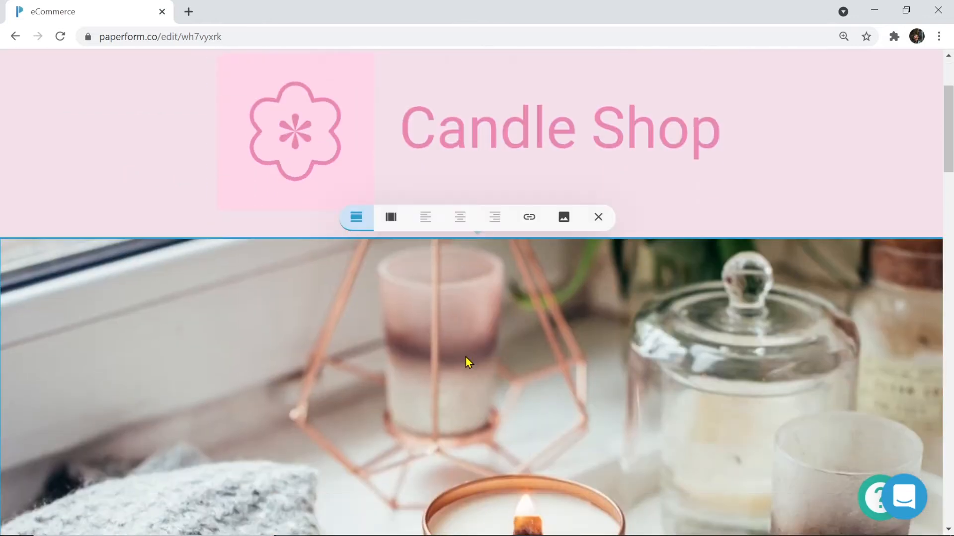
scroll(466, 357, "up", 3)
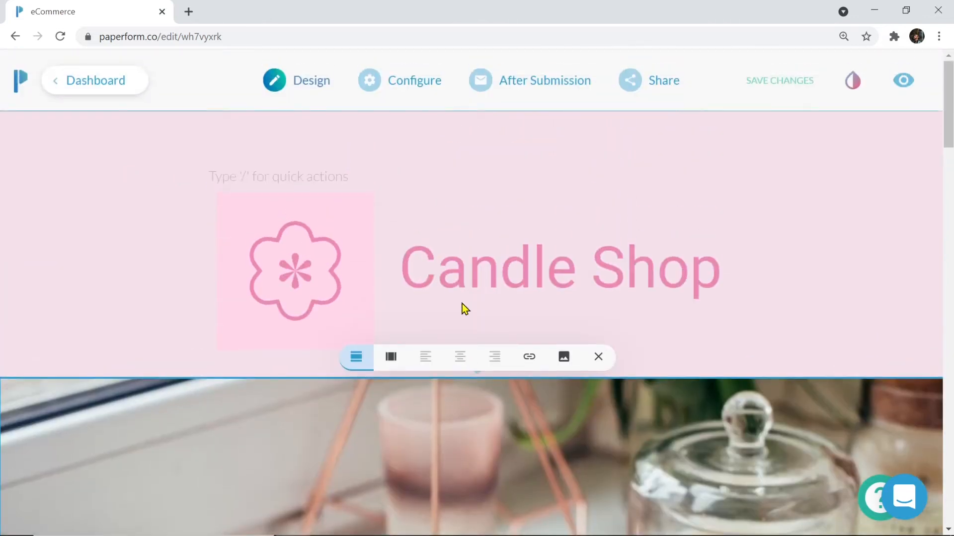
left_click(460, 159)
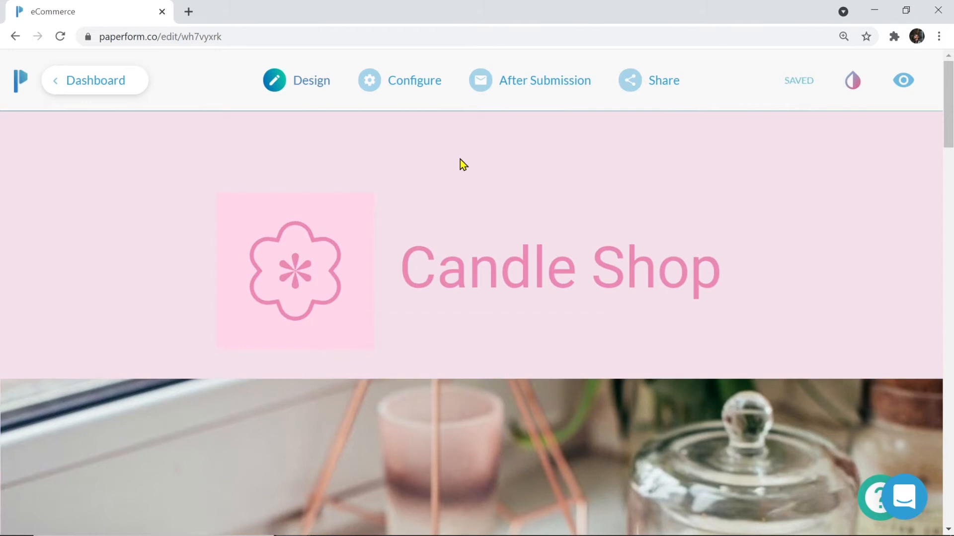
left_click(472, 251)
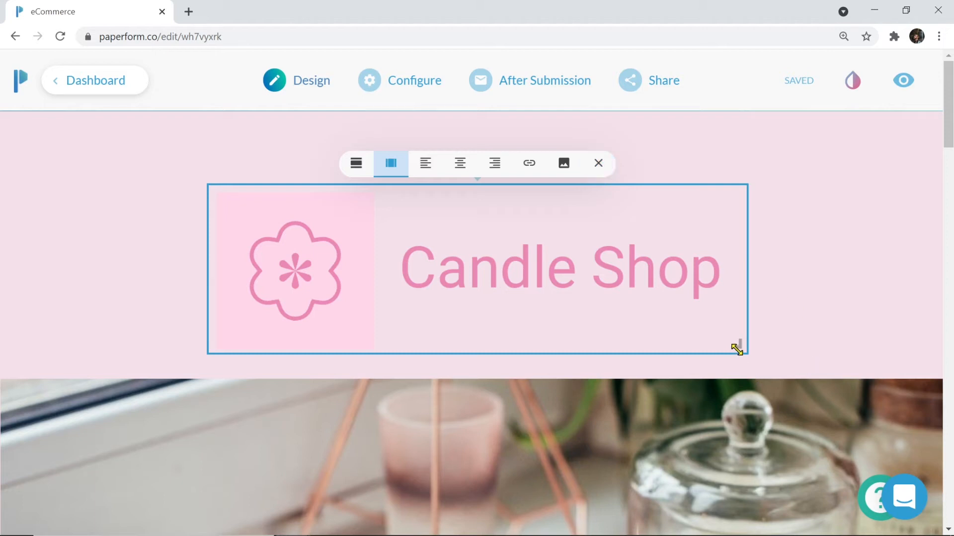
left_click_drag(737, 346, 708, 314)
left_click_drag(741, 340, 709, 276)
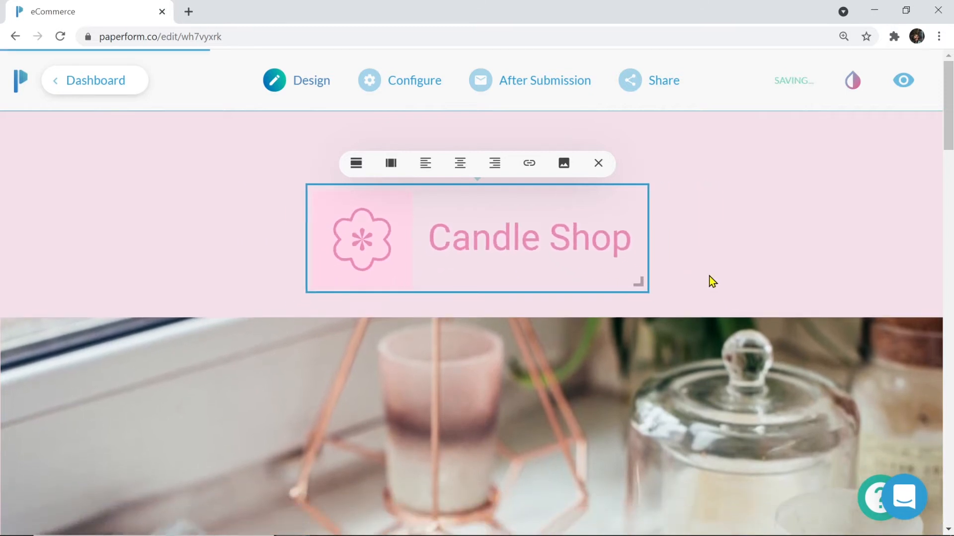
scroll(765, 268, "down", 10)
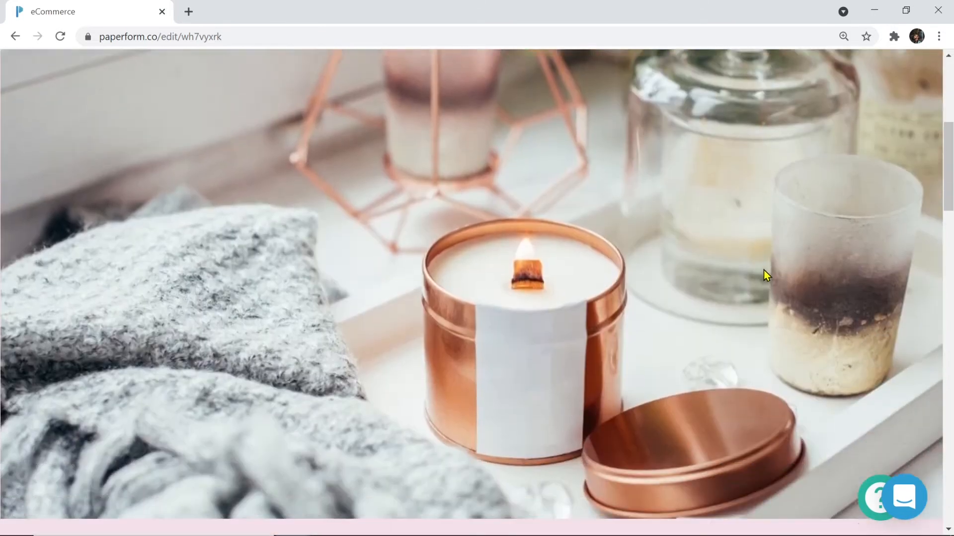
scroll(764, 270, "down", 4)
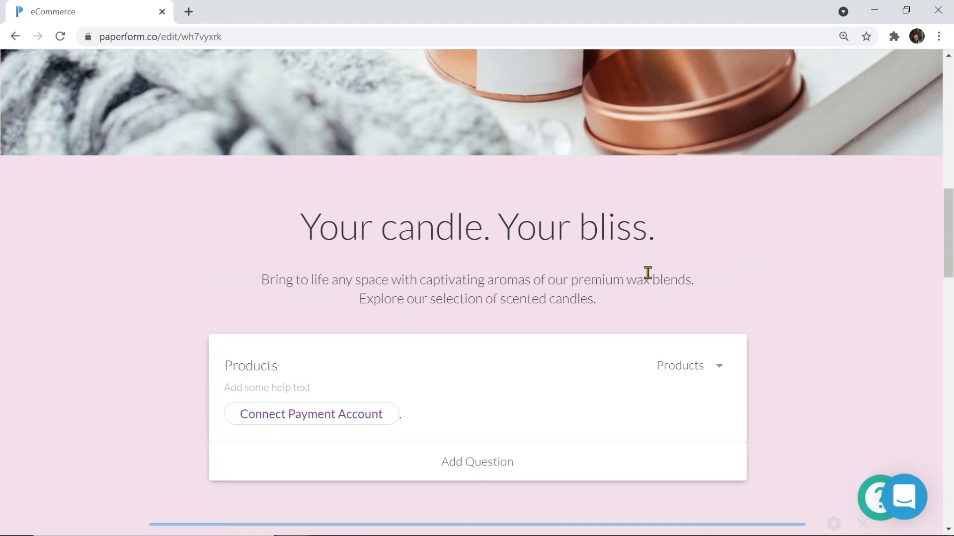
left_click_drag(681, 226, 305, 222)
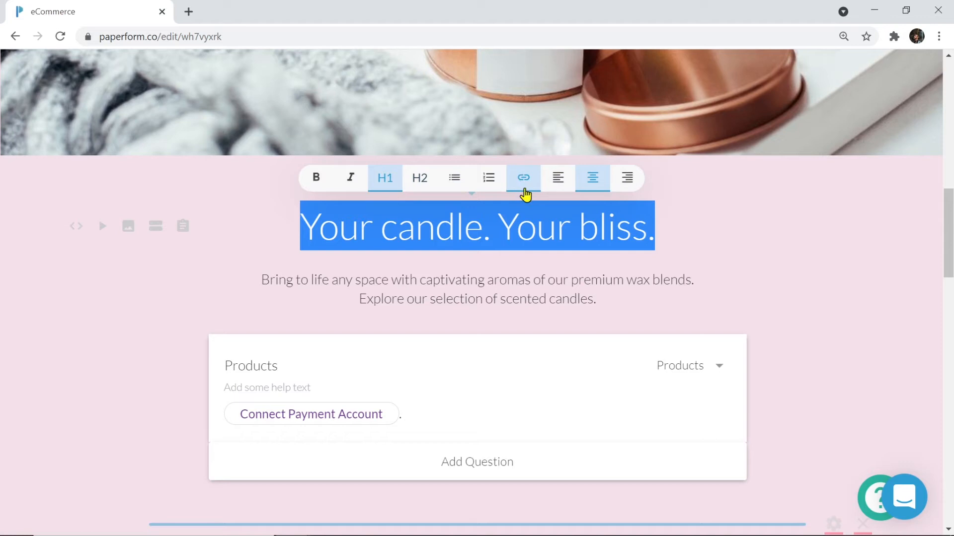
left_click(602, 299)
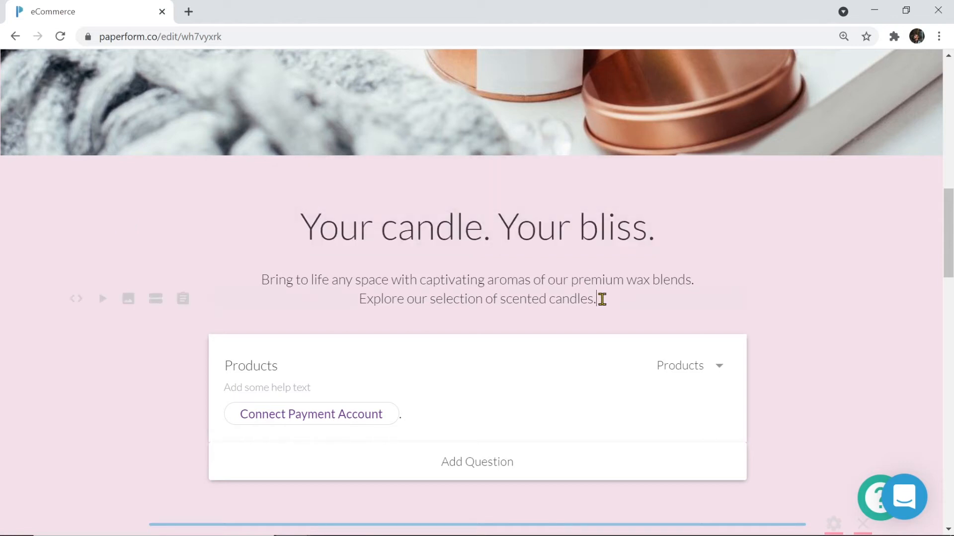
scroll(602, 299, "down", 4)
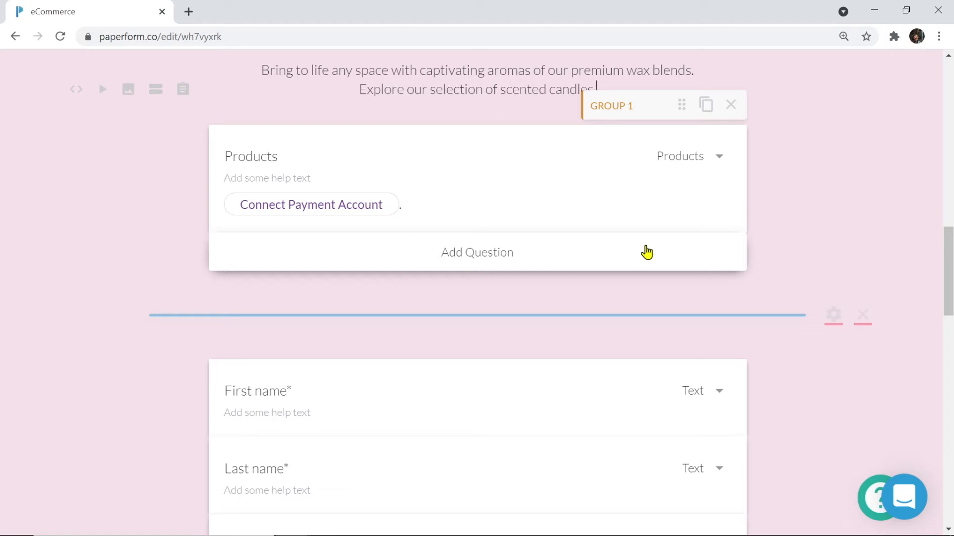
Open and dismiss the Products question-type list, leaving the type set to Products
left_click(718, 163)
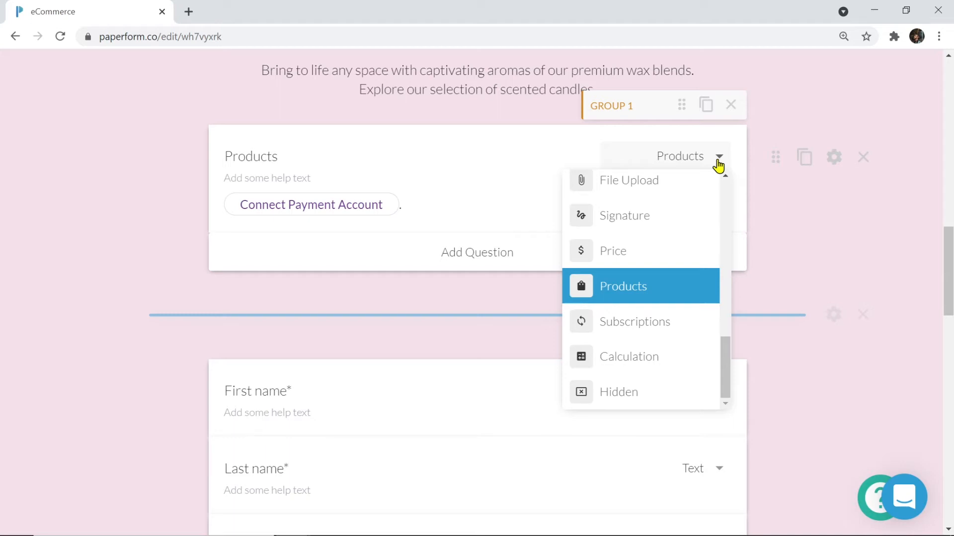
left_click(767, 205)
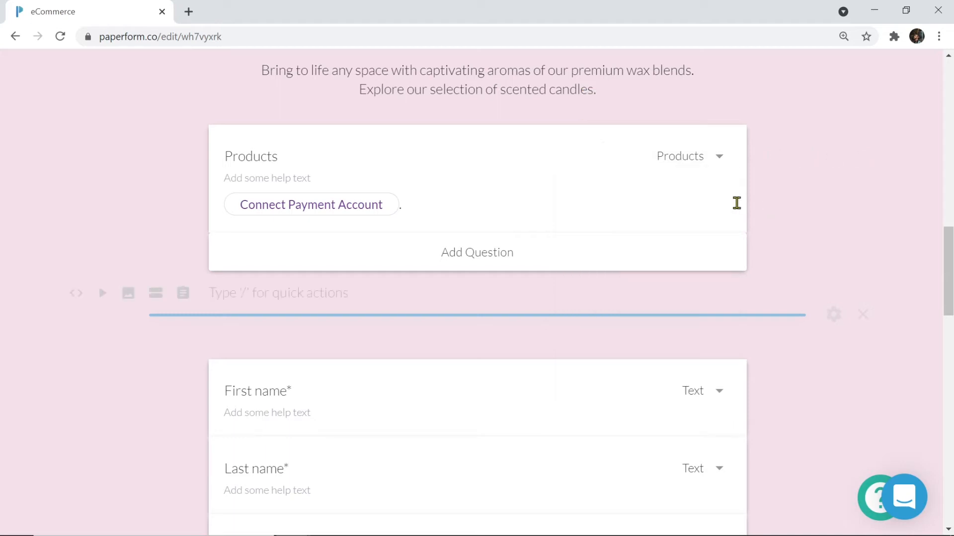
scroll(611, 180, "down", 3)
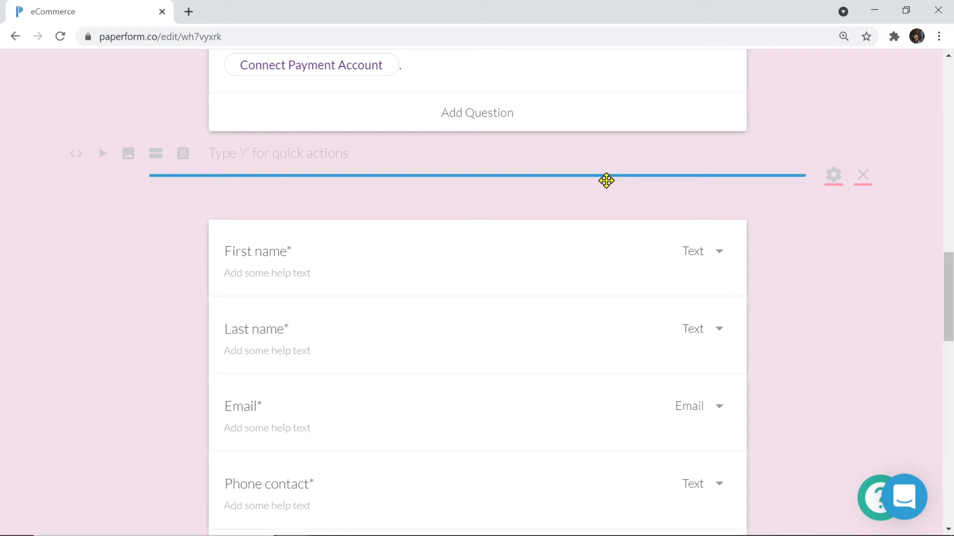
scroll(606, 180, "up", 3)
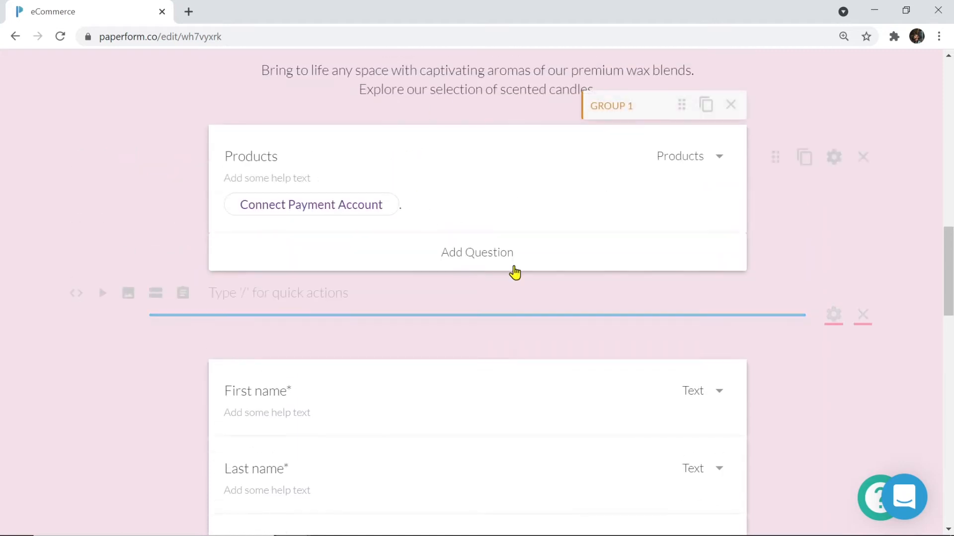
scroll(360, 153, "up", 12)
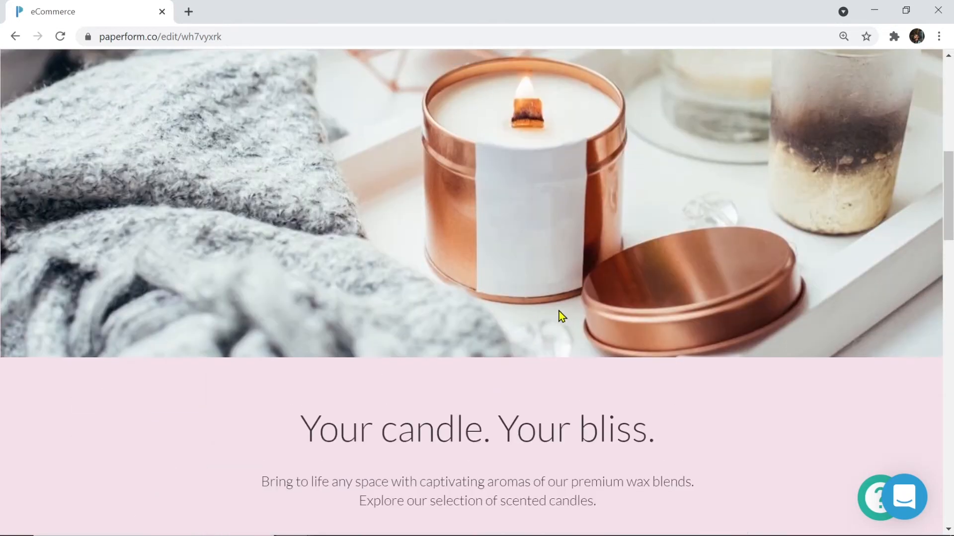
scroll(577, 388, "down", 15)
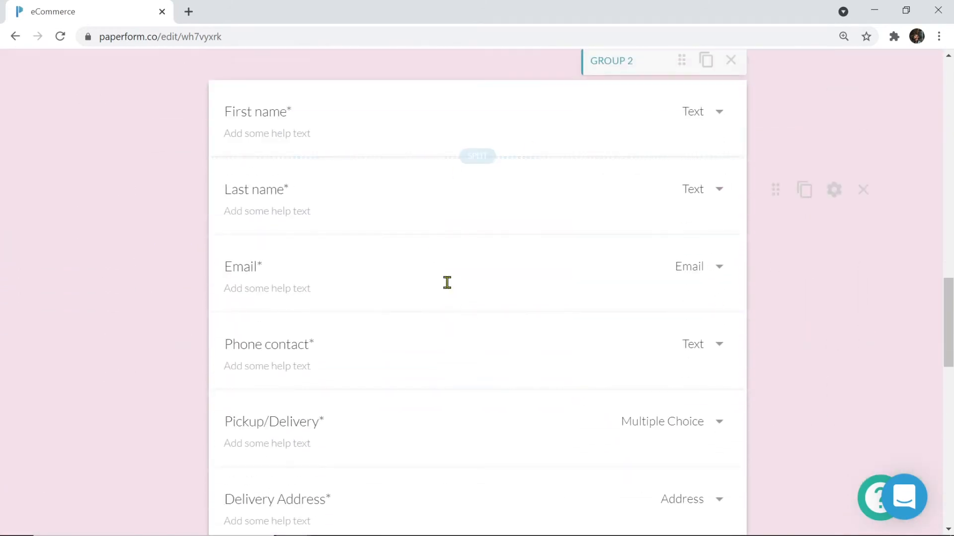
scroll(542, 279, "up", 3)
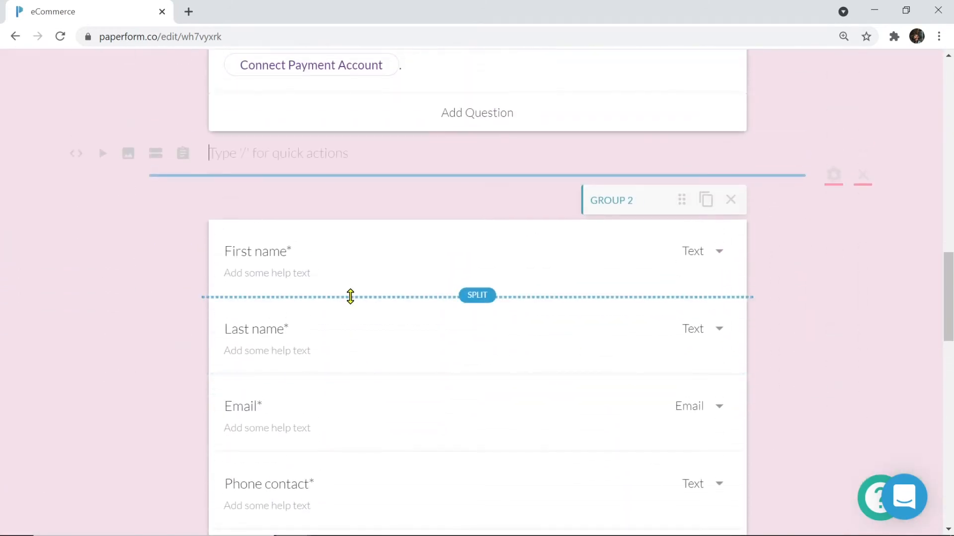
left_click(139, 281)
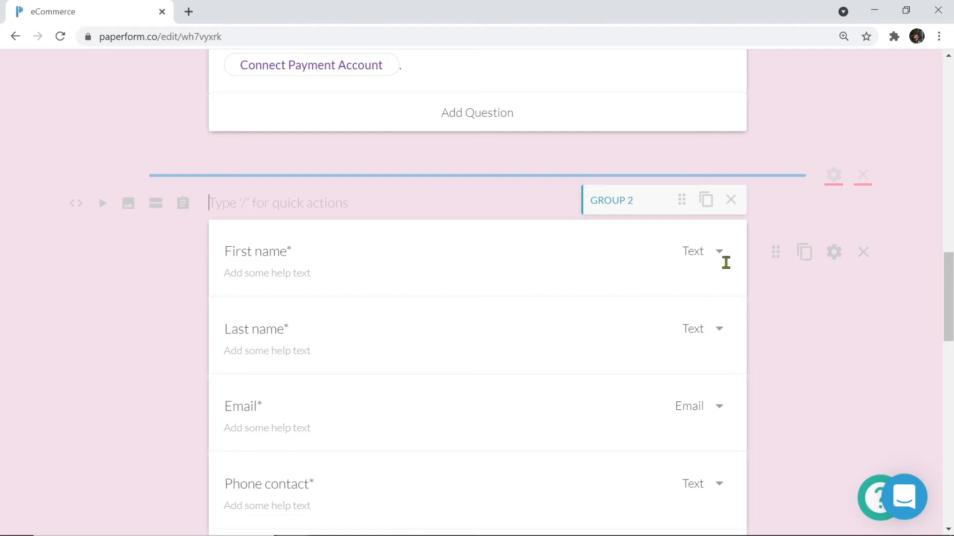
scroll(724, 260, "down", 3)
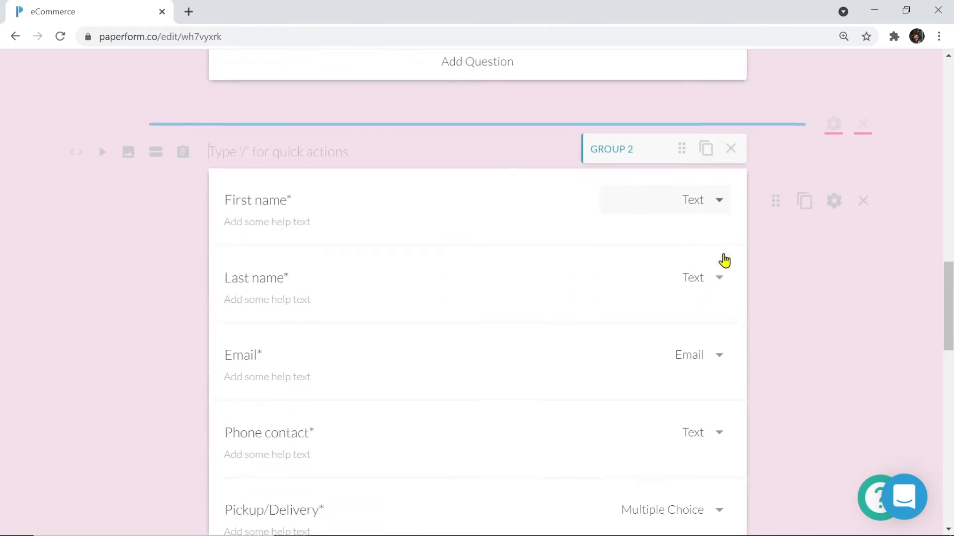
Retype the 'First name' label, then drag the First name question below Last name
scroll(711, 308, "down", 1)
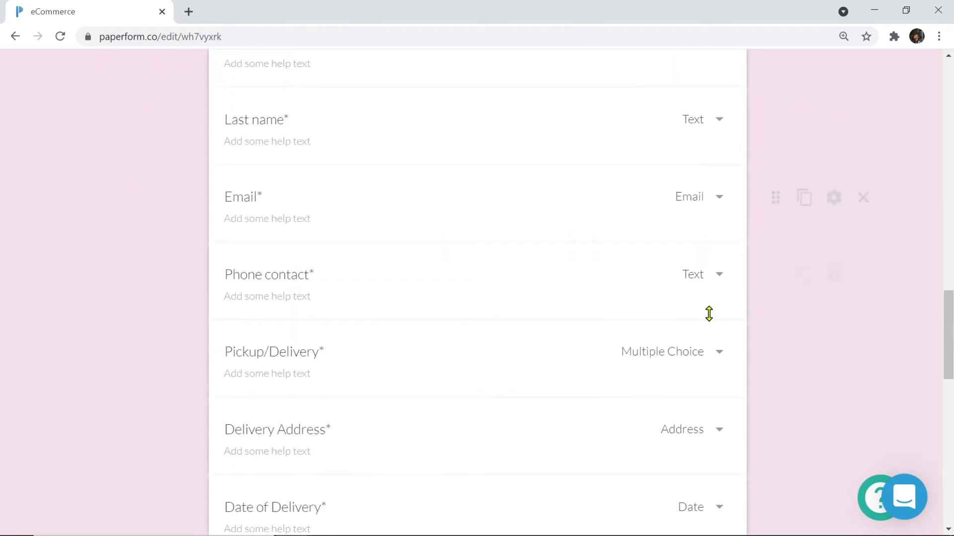
scroll(702, 359, "down", 1)
scroll(701, 355, "down", 4)
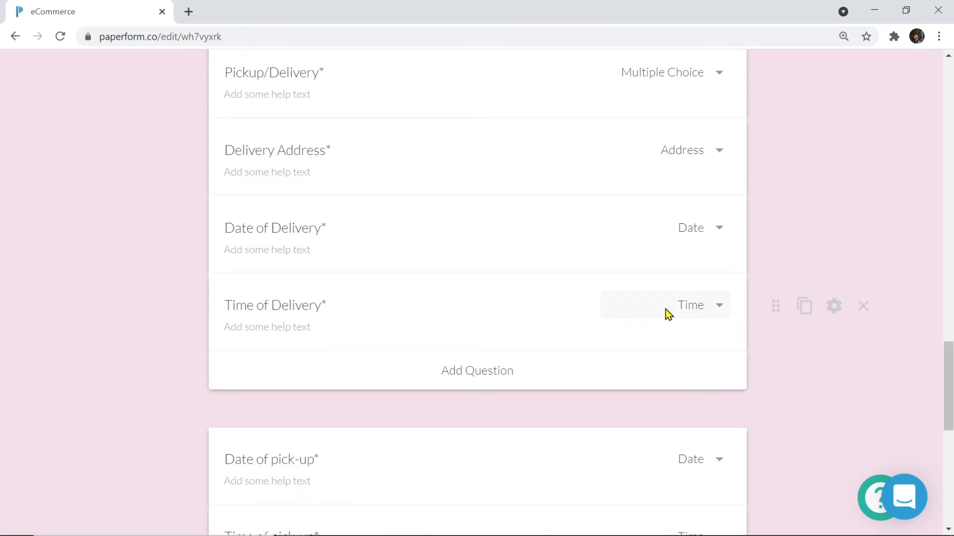
scroll(615, 314, "up", 7)
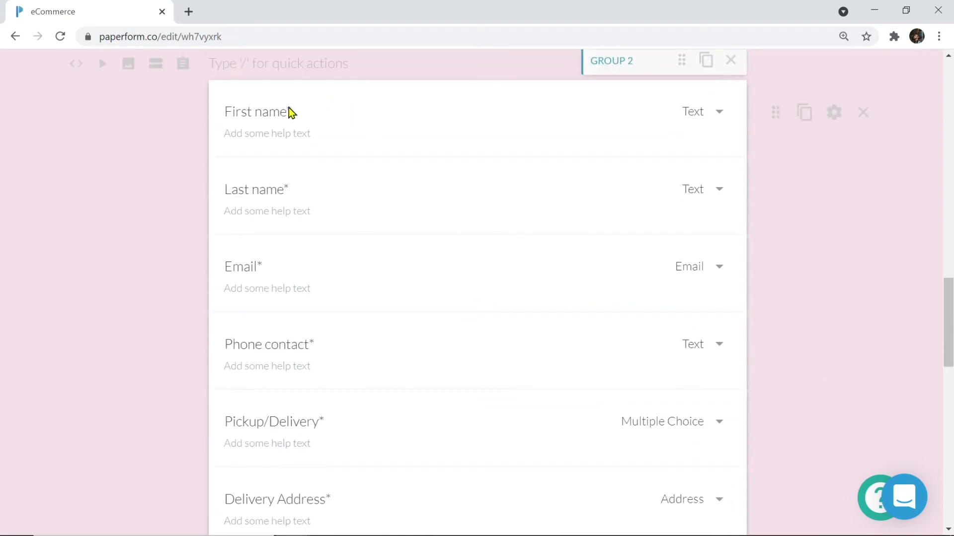
left_click(285, 108)
left_click_drag(286, 108, 219, 109)
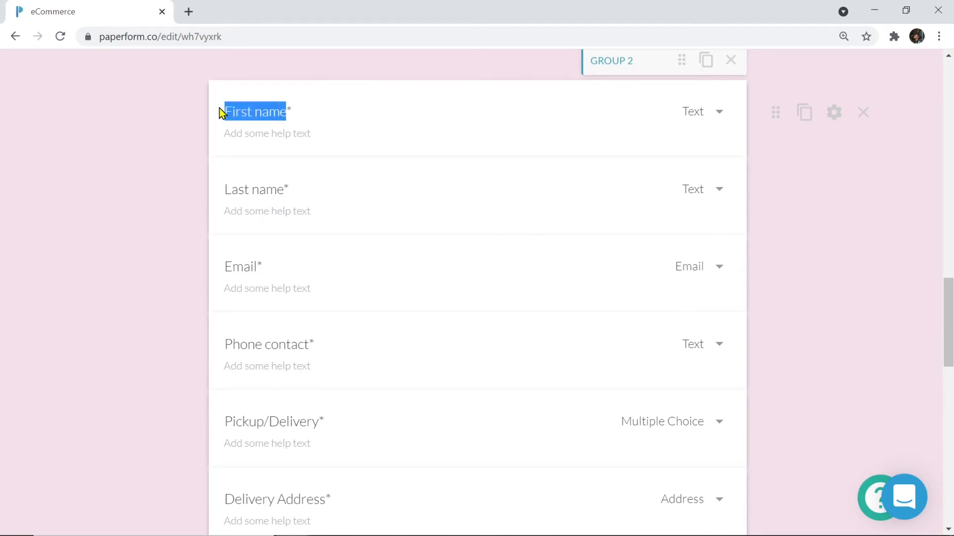
key("BackSpace")
type("First name")
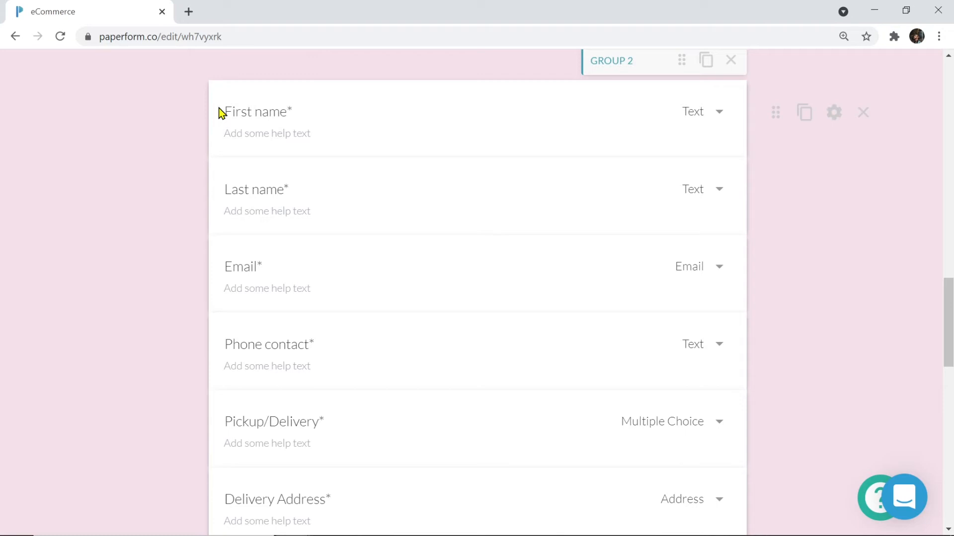
left_click(247, 134)
mouse_move(775, 114)
left_mouse_down()
mouse_move(773, 160)
mouse_move(771, 119)
left_mouse_up()
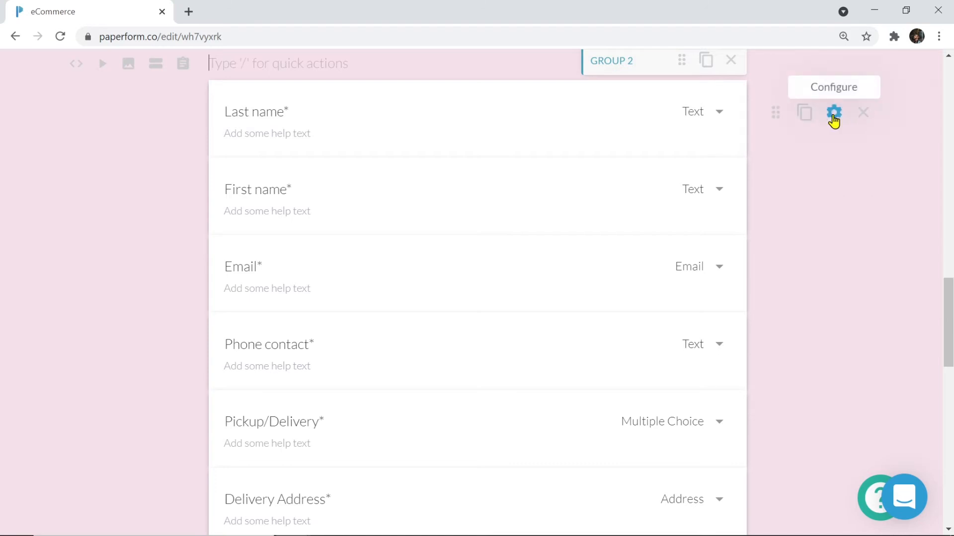
Review the Last name question's Configure settings, then close them and return to the editor
left_click(834, 114)
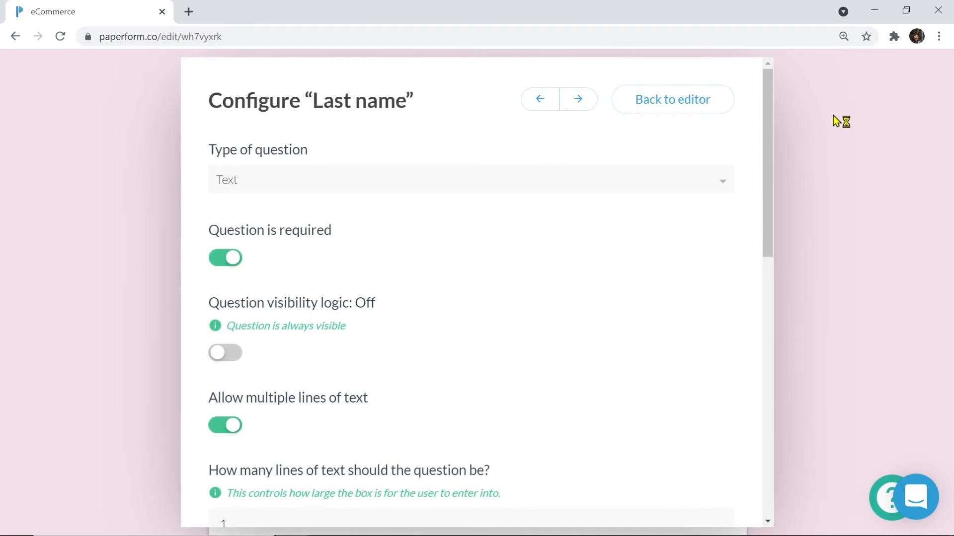
scroll(629, 278, "down", 4)
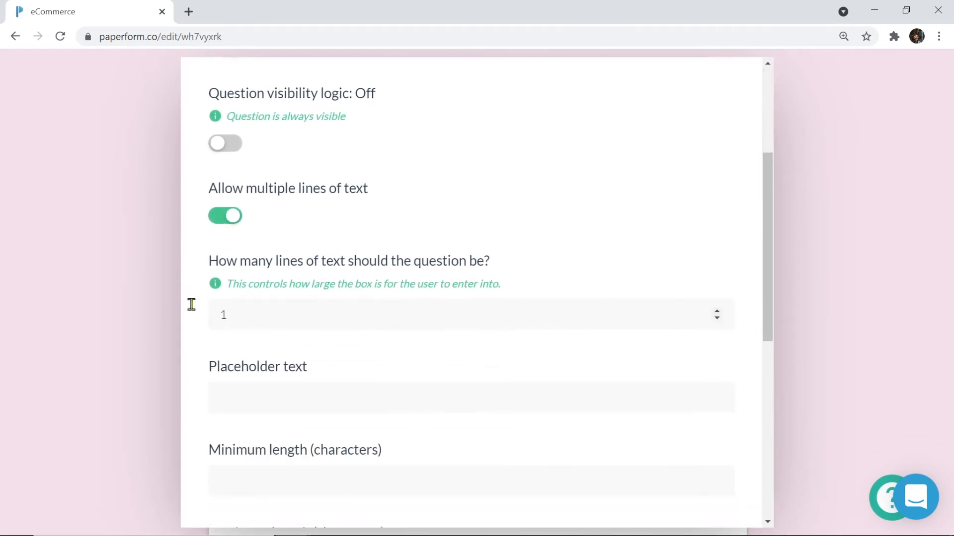
left_click(106, 278)
scroll(107, 278, "up", 2)
scroll(107, 279, "up", 5)
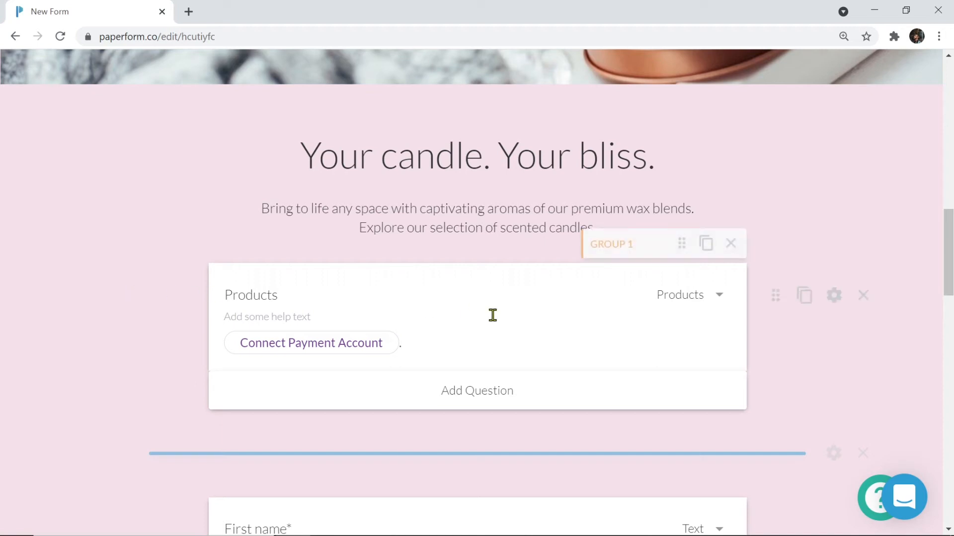
Add and then delete a blank question below Products, then open the Products Configure settings
left_click(716, 298)
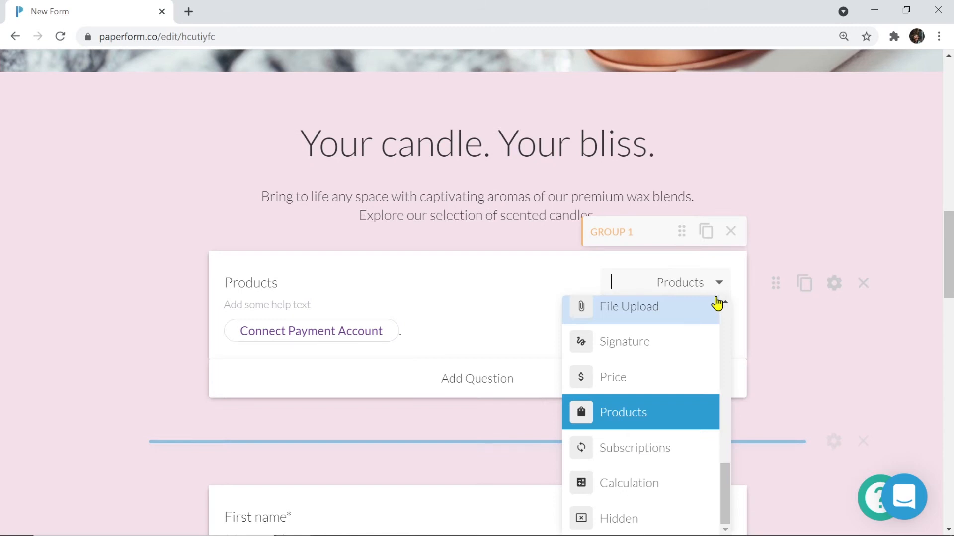
left_click(749, 321)
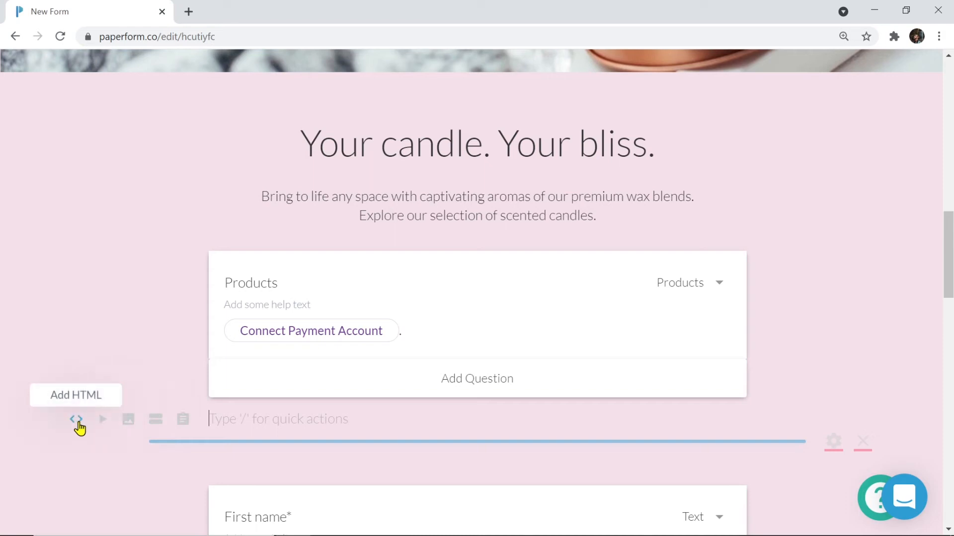
left_click(183, 420)
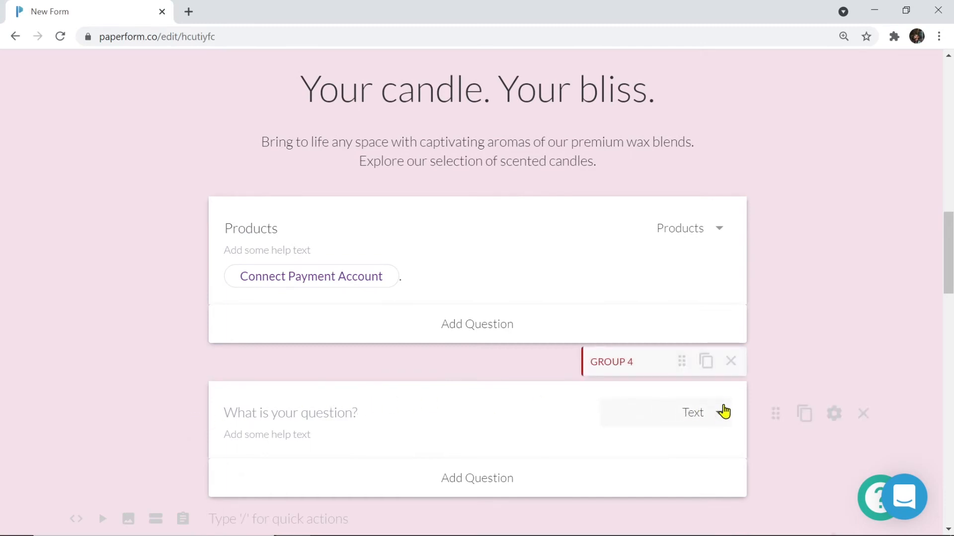
left_click(871, 420)
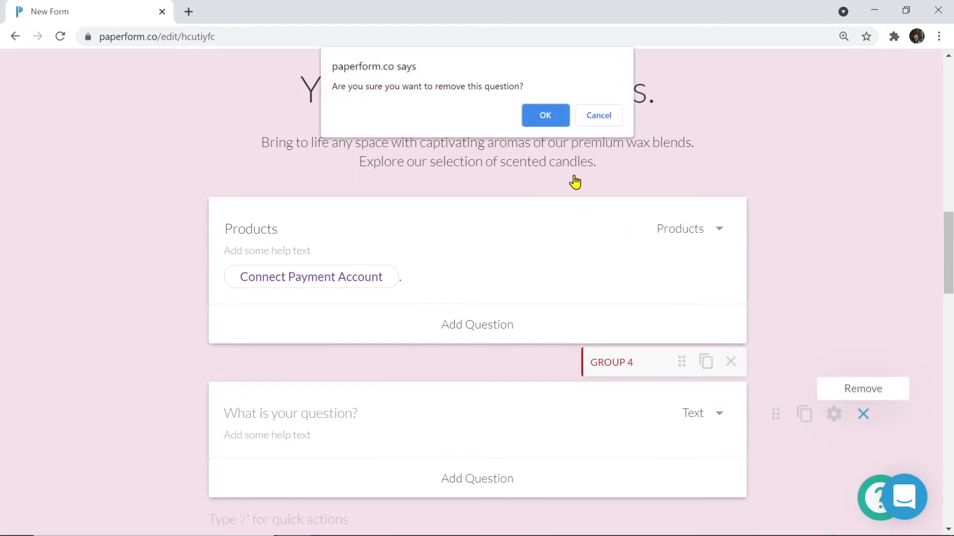
left_click(543, 123)
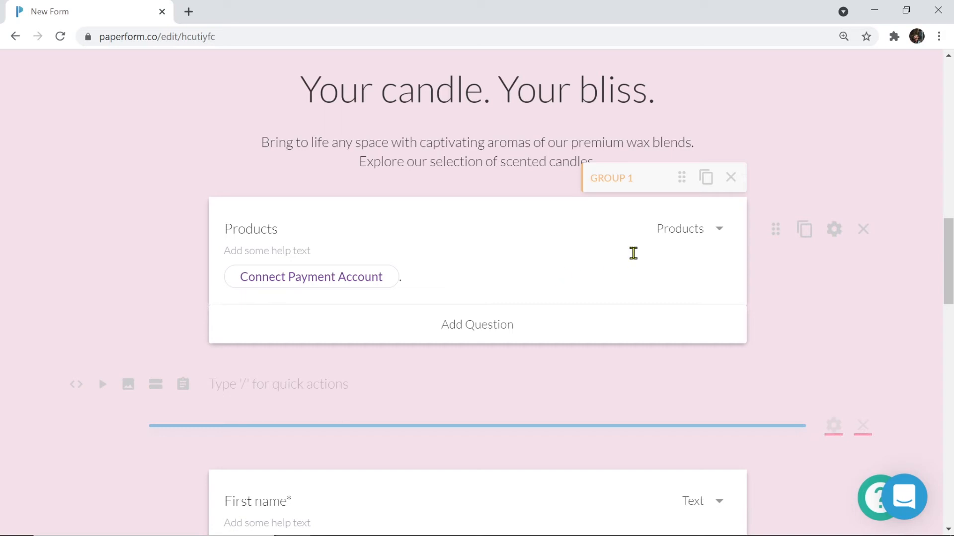
left_click(832, 232)
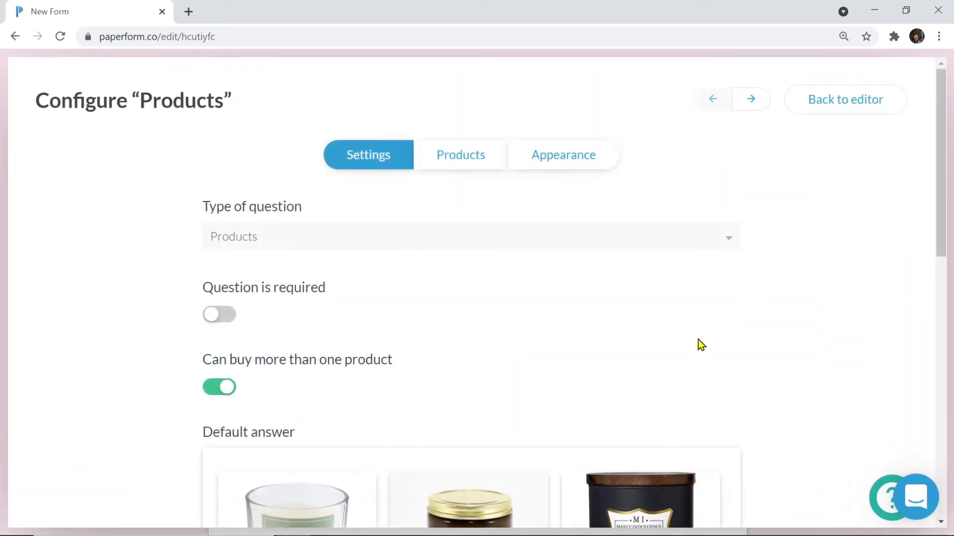
scroll(698, 327, "down", 5)
scroll(697, 328, "down", 3)
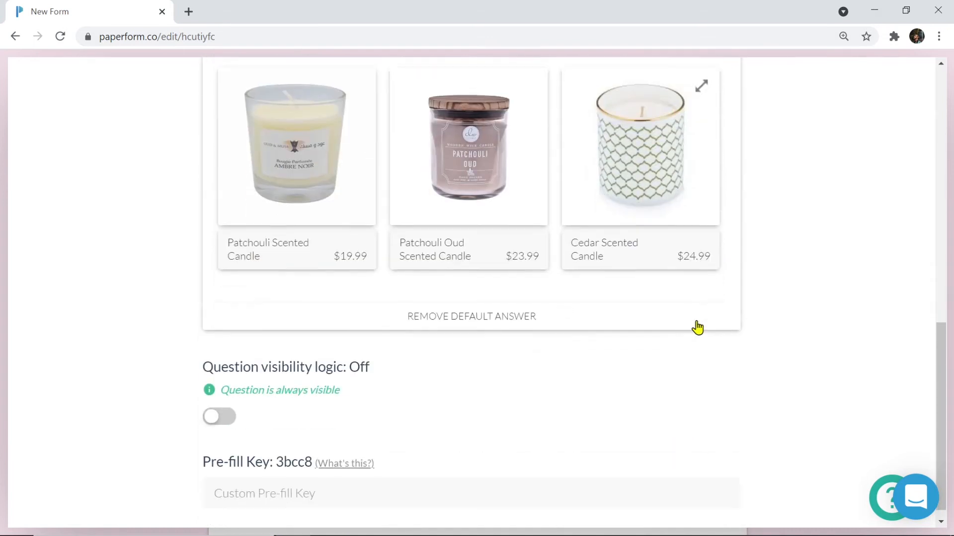
scroll(697, 328, "up", 6)
scroll(697, 328, "up", 5)
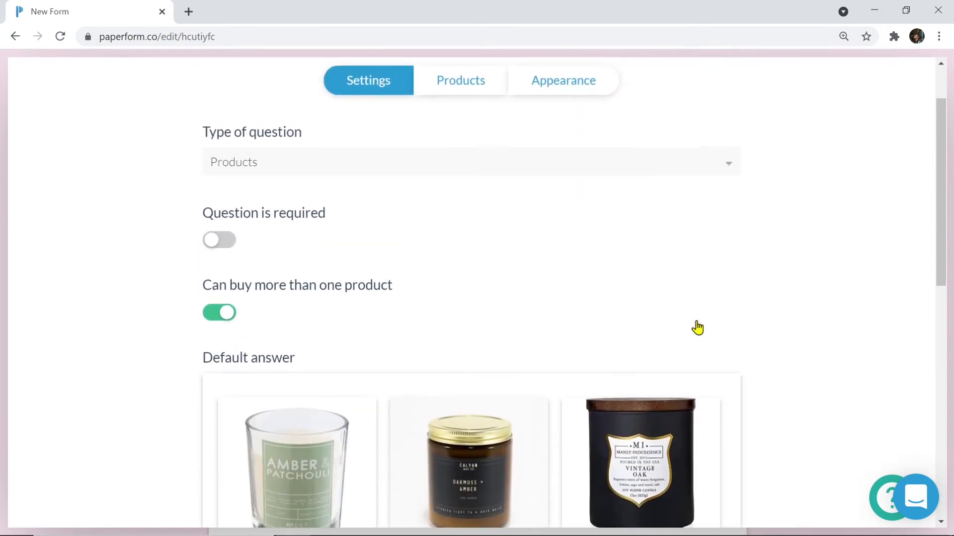
left_click(451, 162)
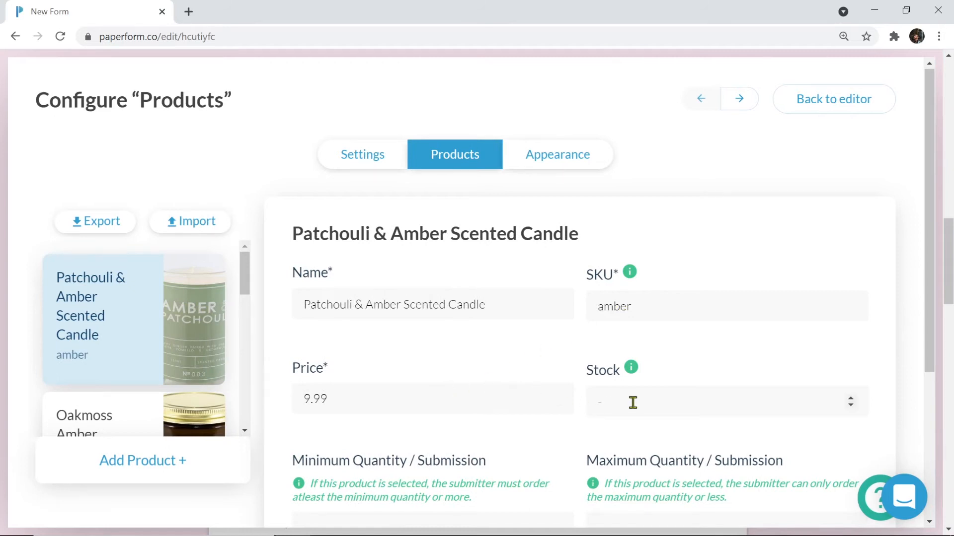
scroll(633, 400, "down", 2)
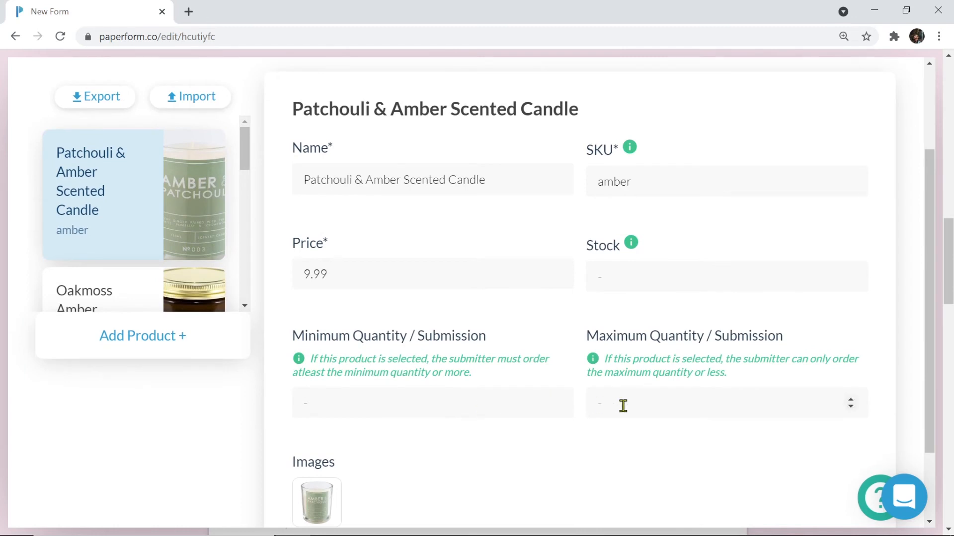
scroll(623, 406, "down", 1)
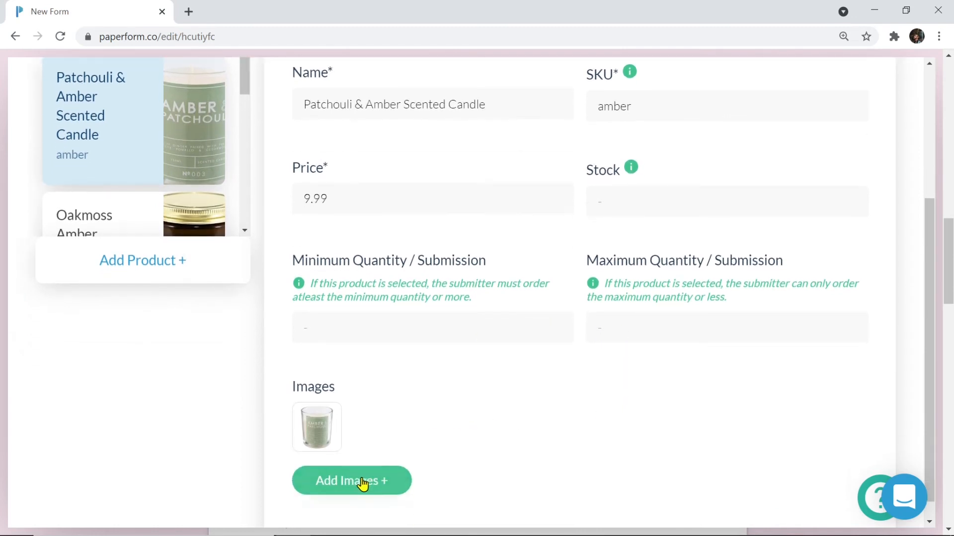
mouse_move(334, 427)
scroll(340, 412, "up", 2)
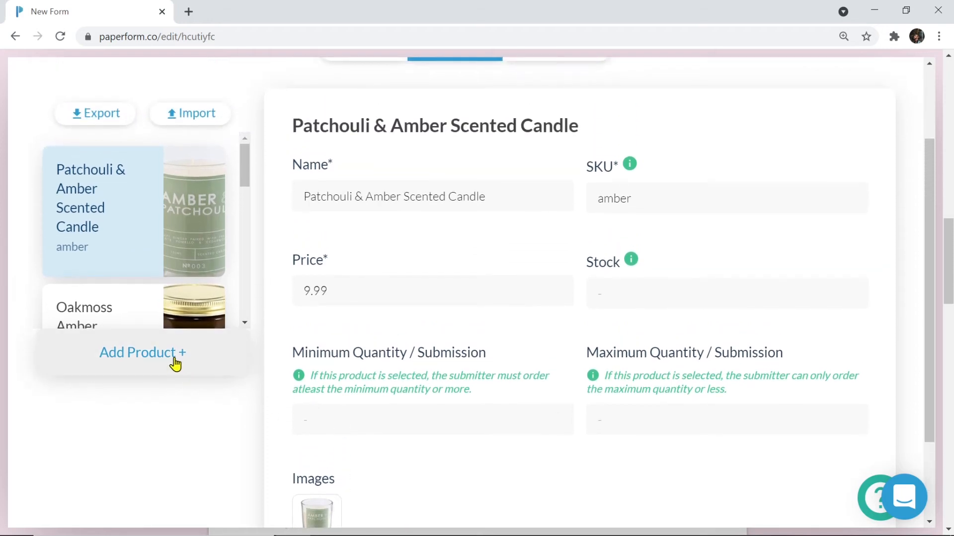
mouse_move(178, 246)
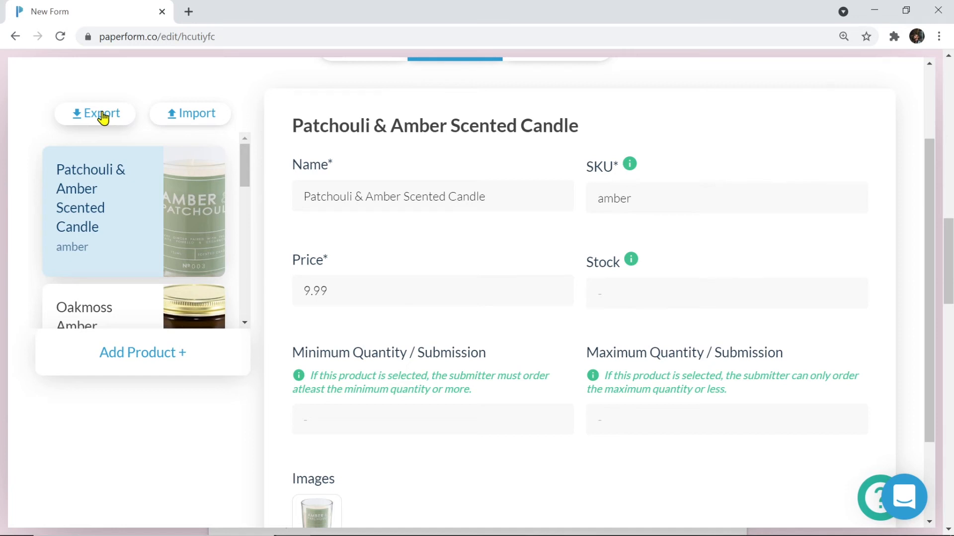
scroll(103, 117, "up", 2)
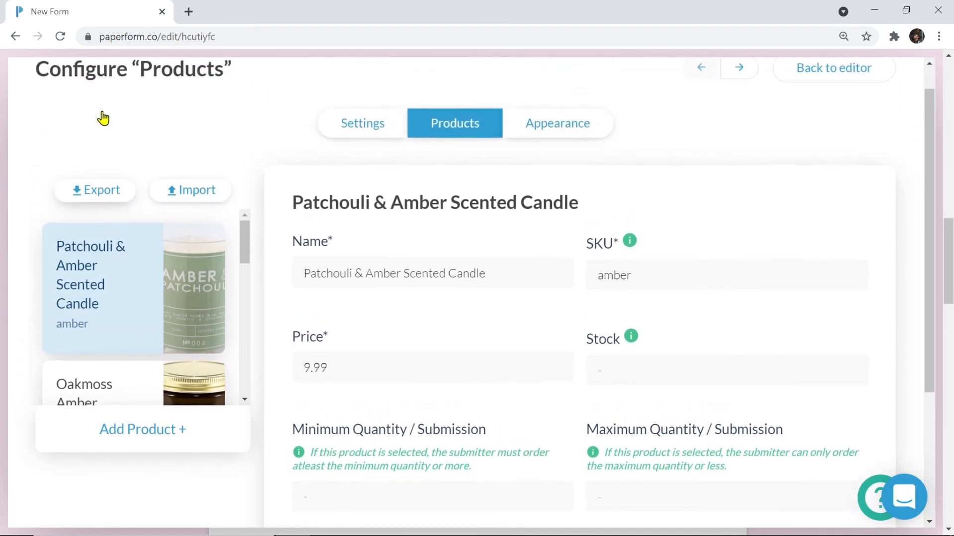
Preview the List and Card product layouts in Appearance, then settle on Gallery
left_click(548, 141)
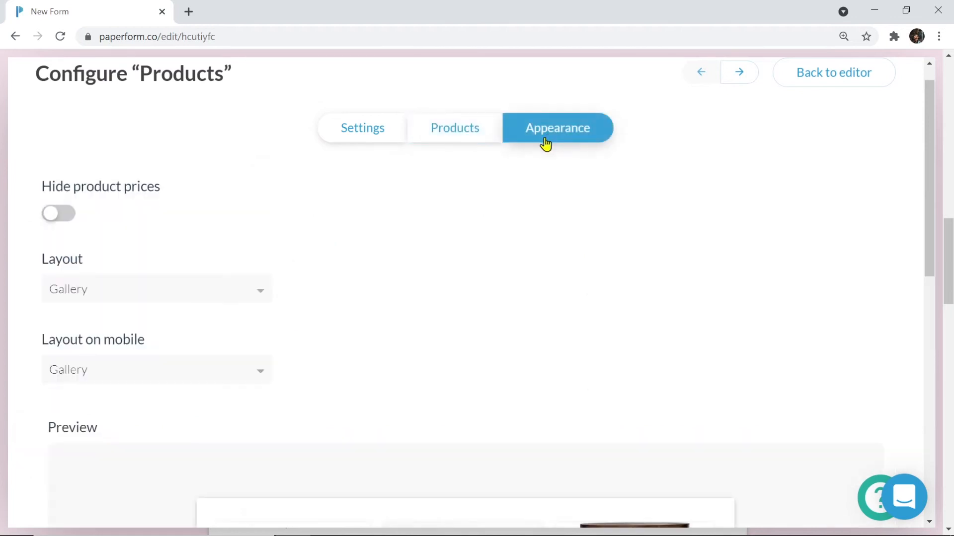
scroll(413, 267, "down", 3)
scroll(415, 266, "down", 1)
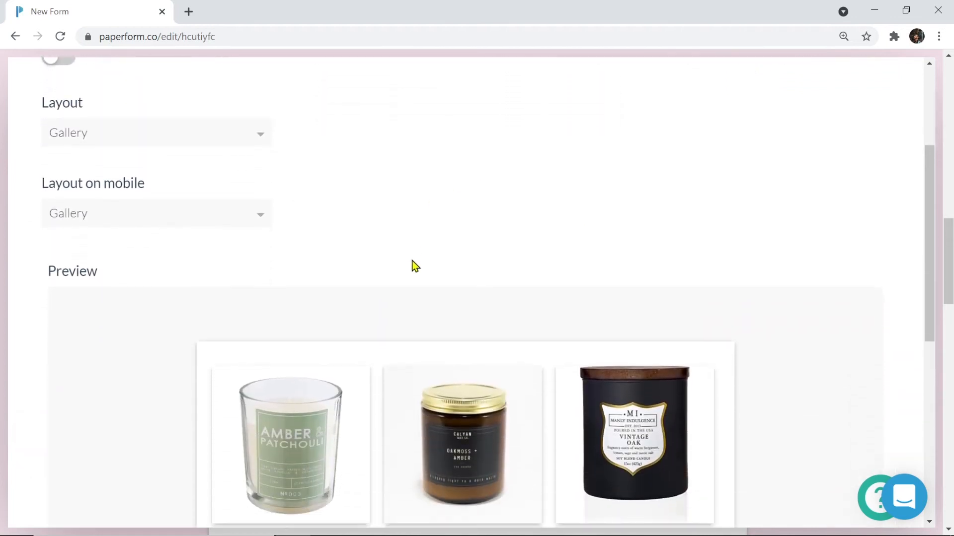
left_click(257, 135)
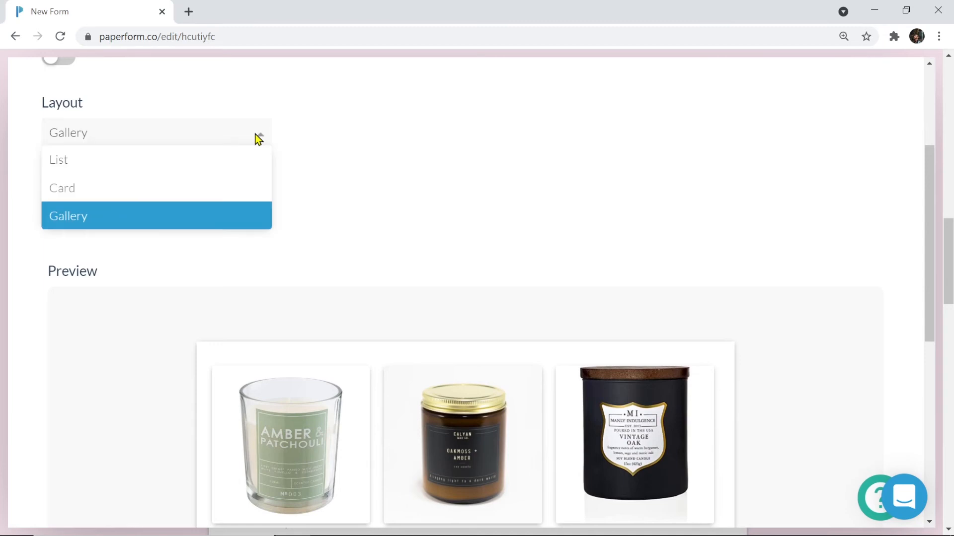
left_click(204, 164)
left_click(233, 142)
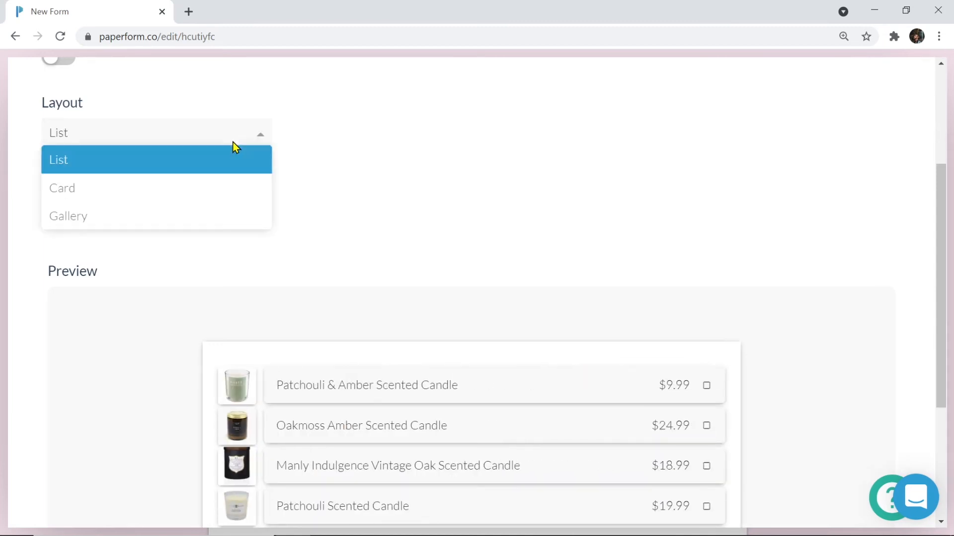
left_click(196, 186)
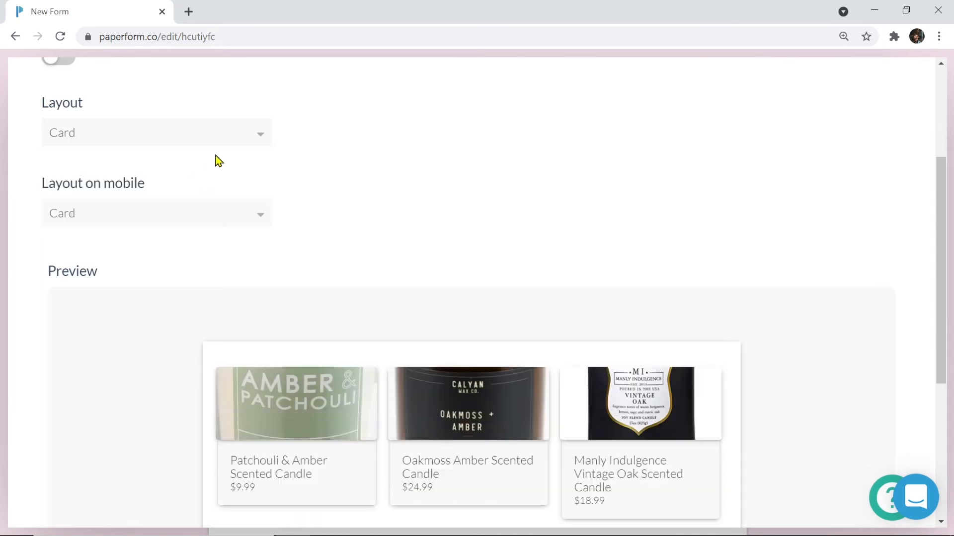
left_click(228, 144)
left_click(204, 218)
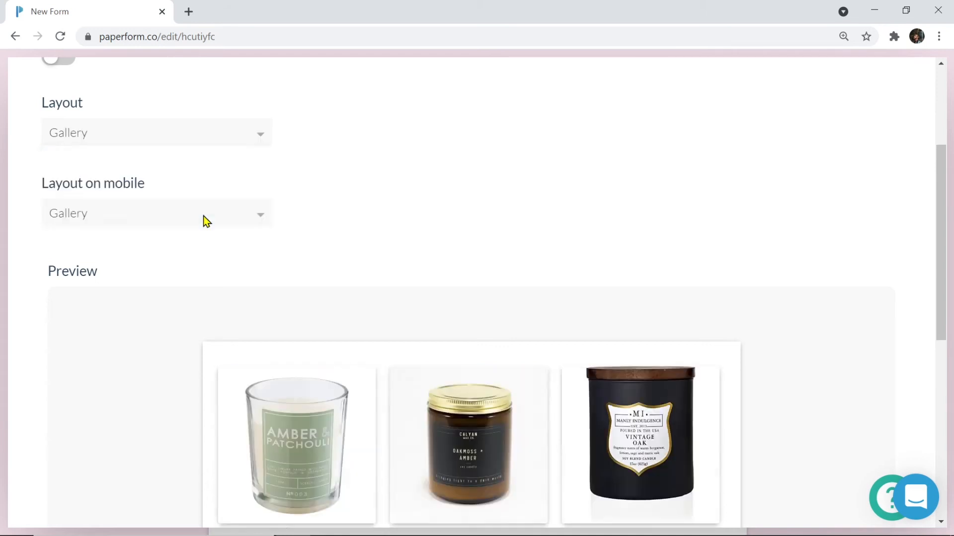
Turn Hide product prices on and back off so candle prices stay visible
scroll(345, 236, "down", 7)
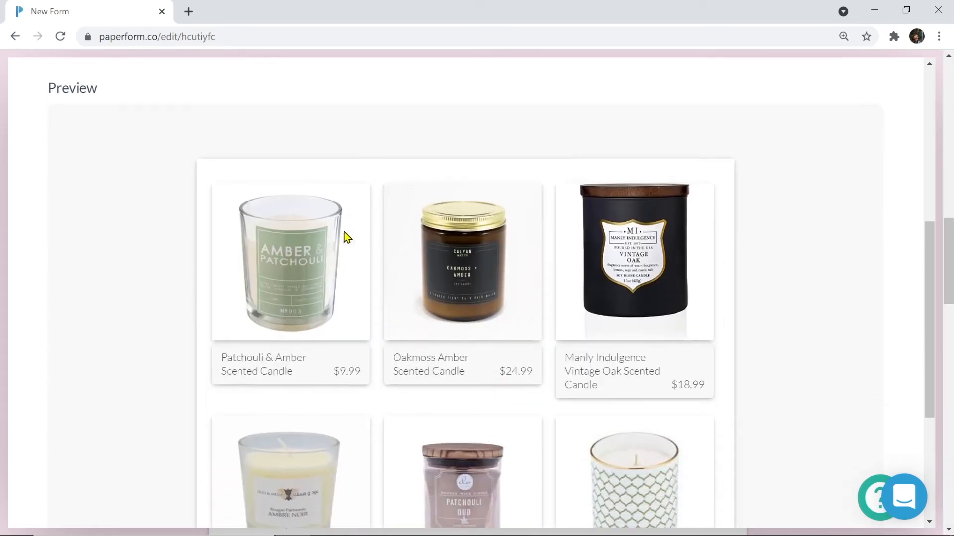
scroll(345, 237, "up", 8)
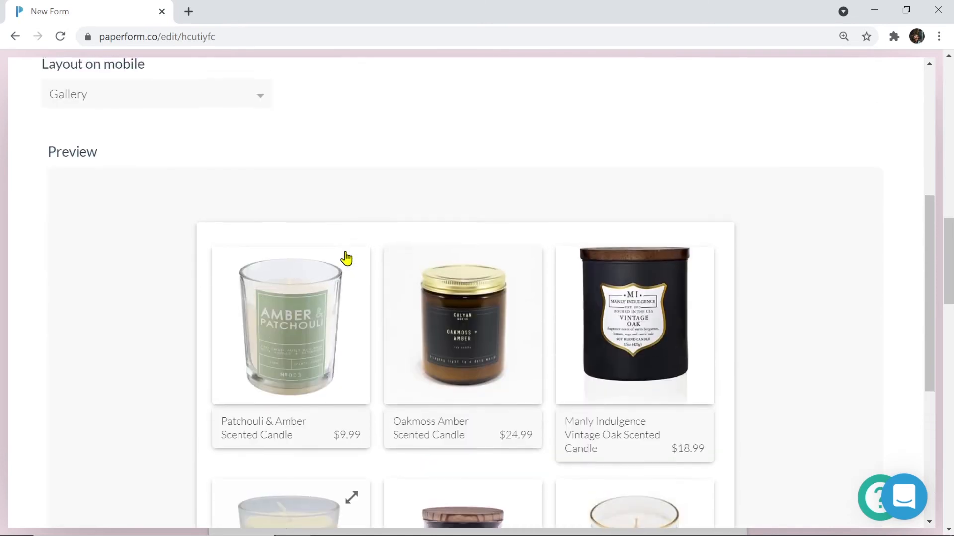
left_click(62, 144)
scroll(472, 343, "down", 3)
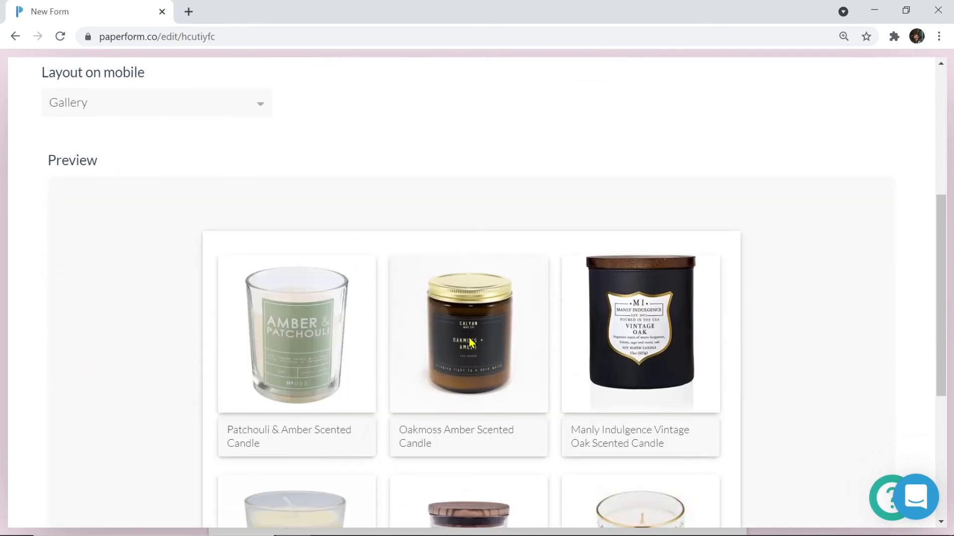
scroll(470, 341, "up", 4)
left_click(66, 186)
scroll(257, 195, "up", 2)
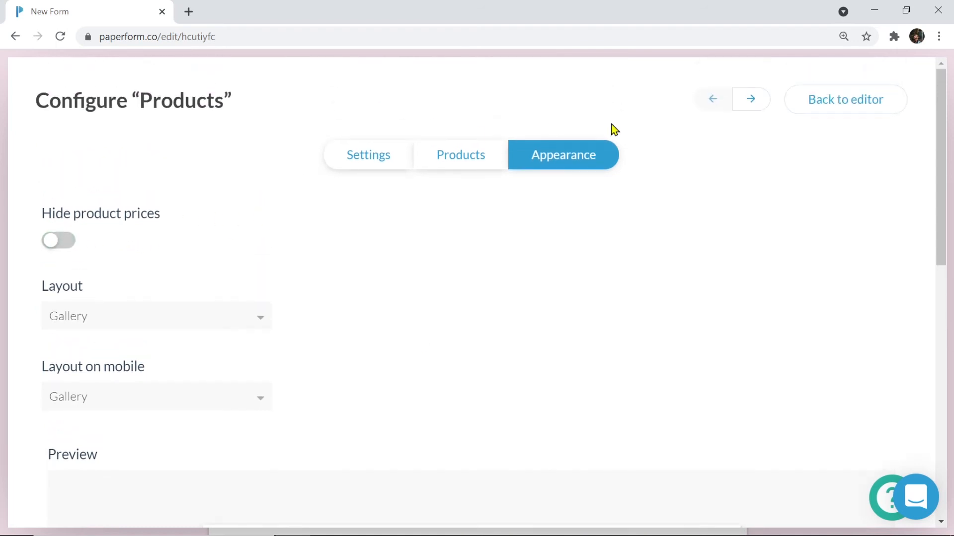
Leave the product settings, scroll to the top of the Candle Shop form, and open Configure
left_click(854, 116)
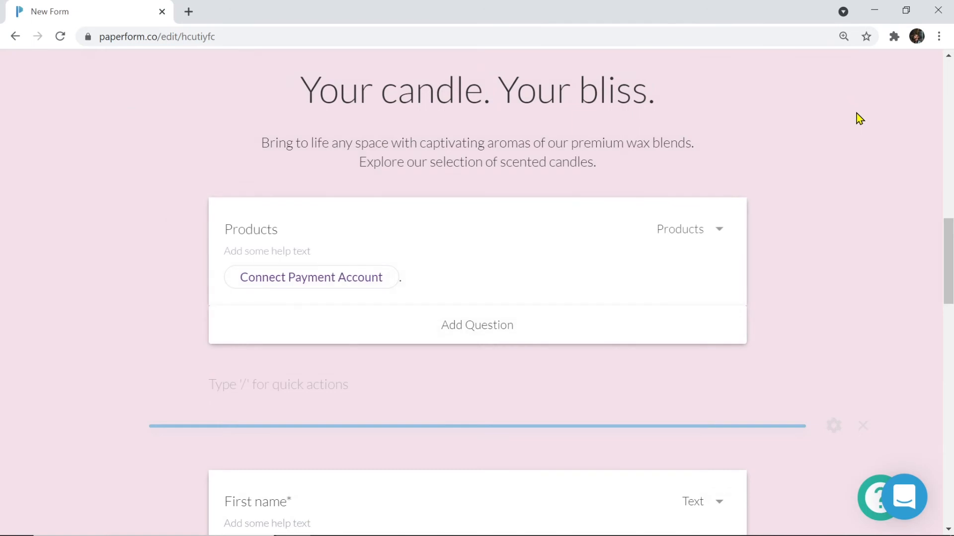
scroll(856, 113, "up", 2)
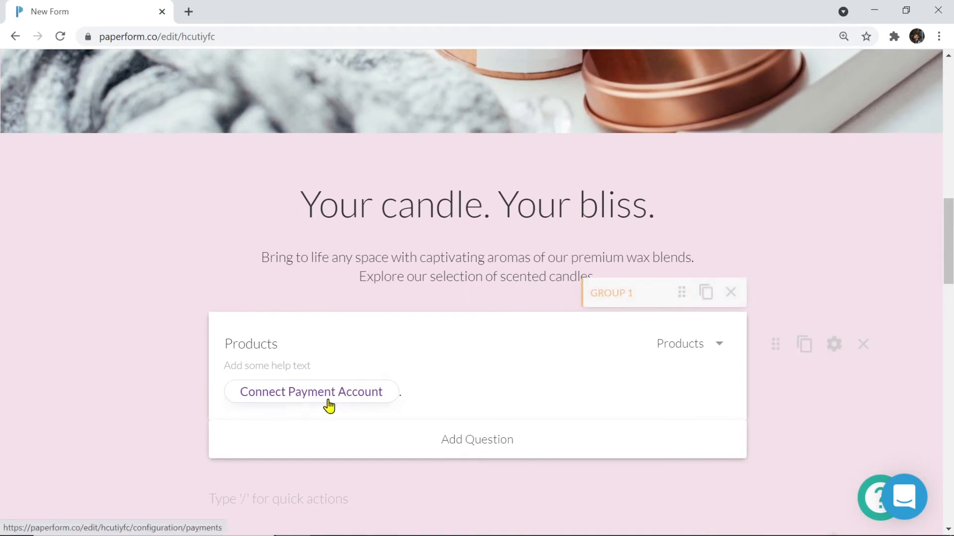
scroll(329, 407, "up", 10)
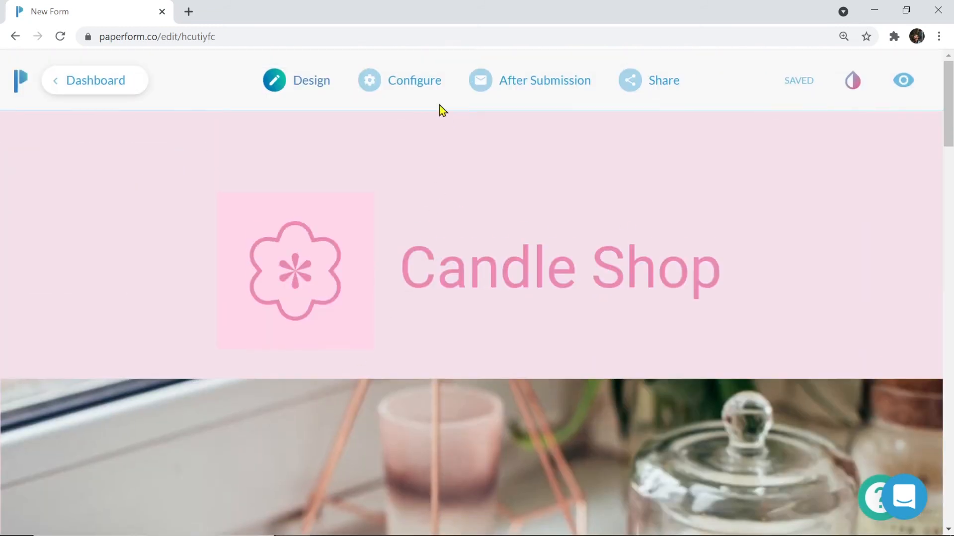
left_click(414, 87)
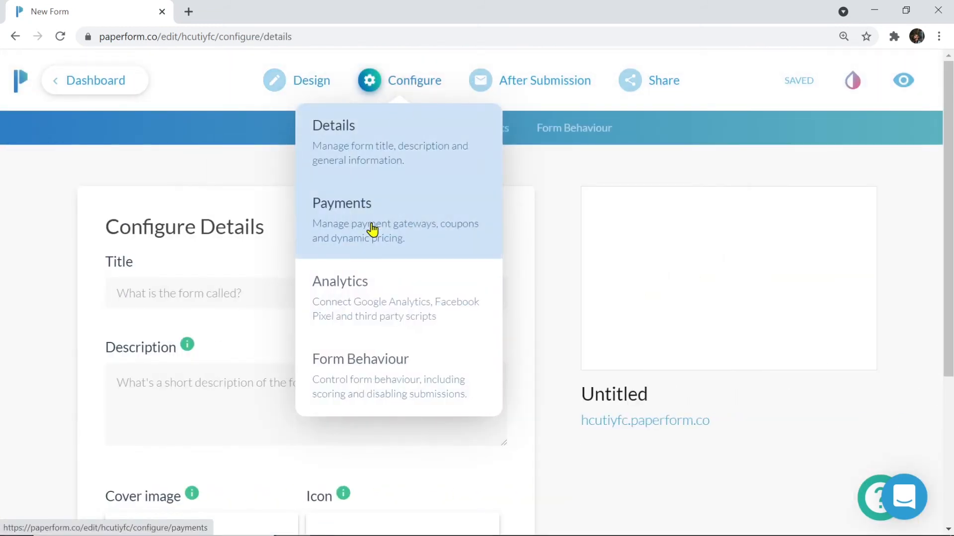
Review Payments settings, keeping Australian Dollar currency, no payment account and 0 tax percentage
left_click(372, 229)
scroll(371, 224, "down", 1)
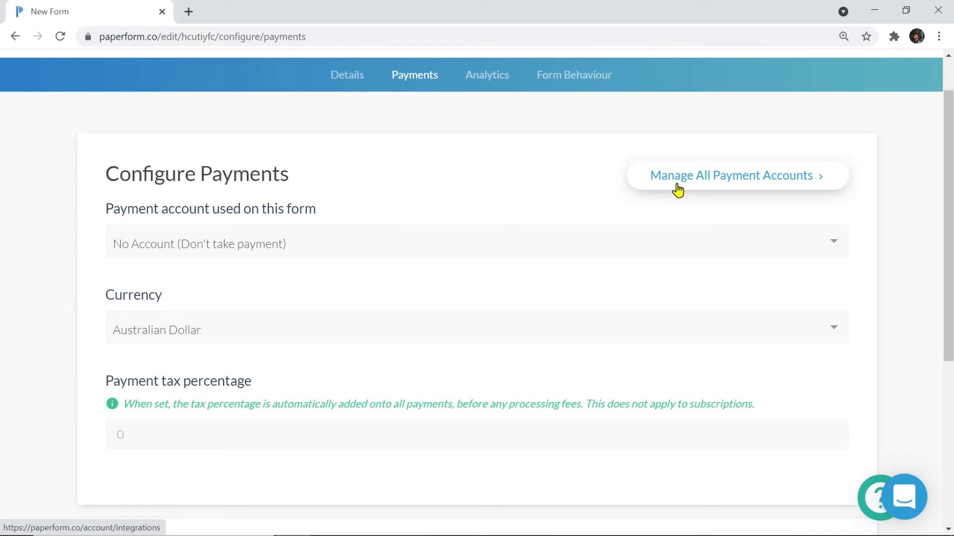
scroll(536, 275, "down", 2)
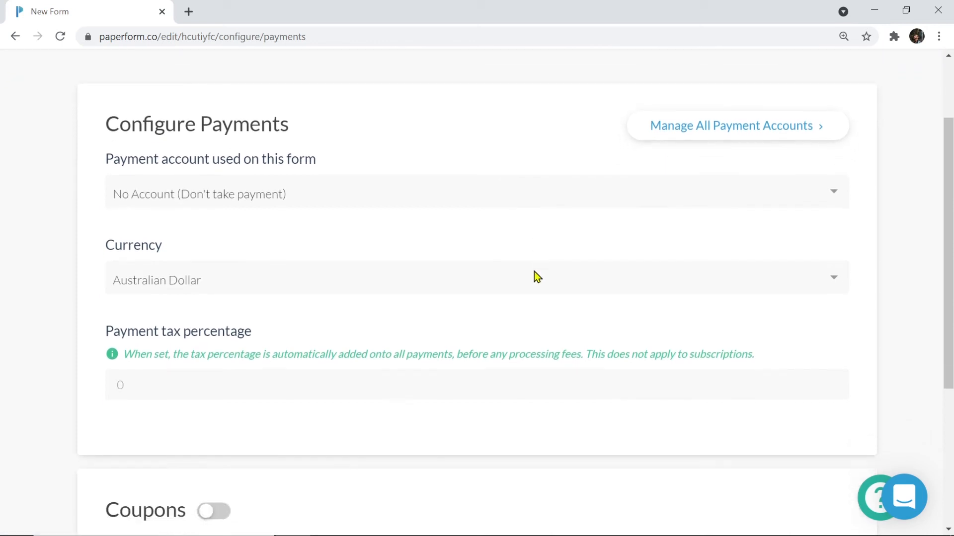
left_click(438, 256)
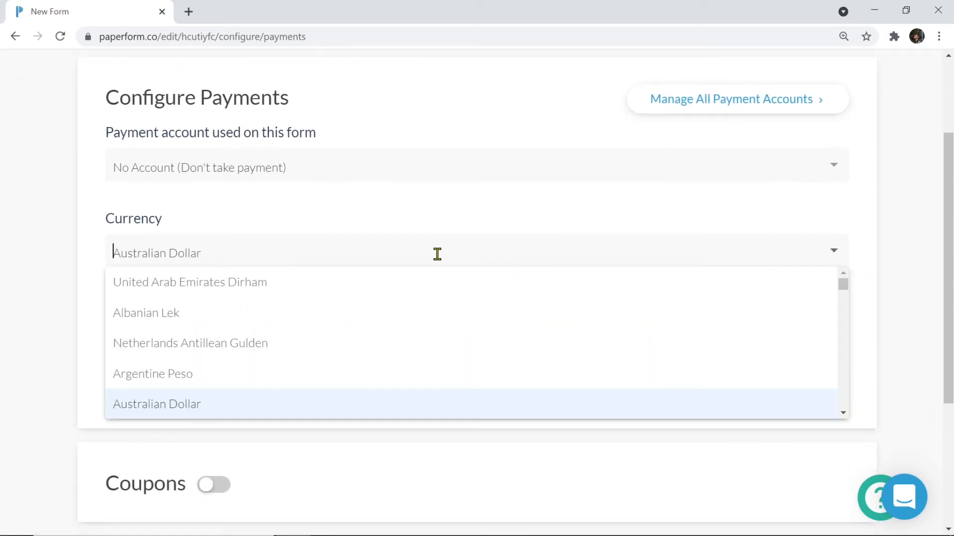
left_click(451, 221)
scroll(448, 219, "down", 3)
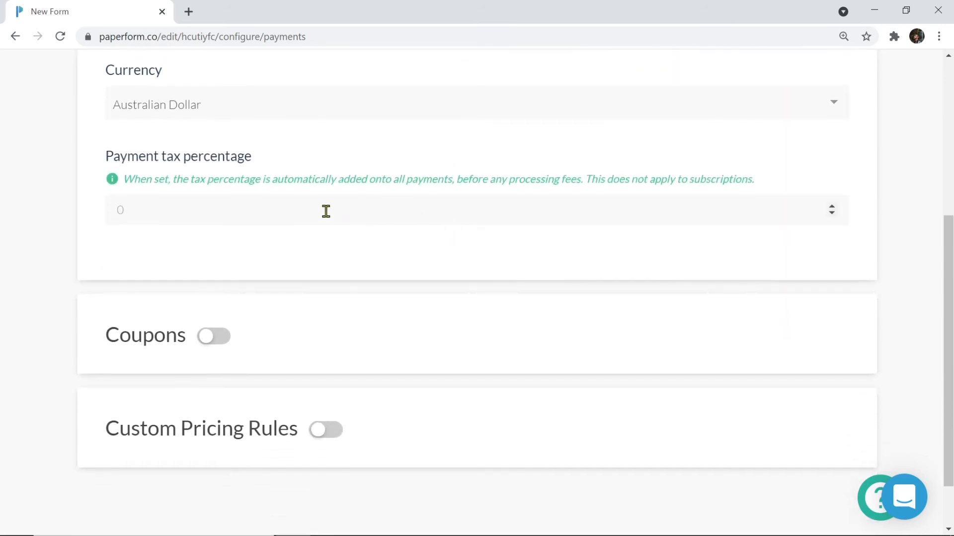
scroll(325, 211, "down", 2)
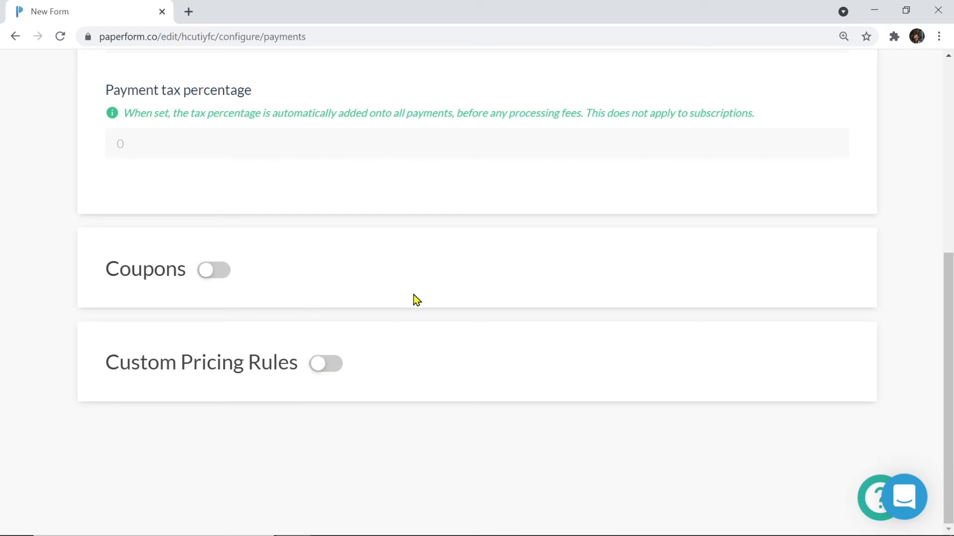
scroll(423, 281, "up", 5)
scroll(425, 277, "up", 1)
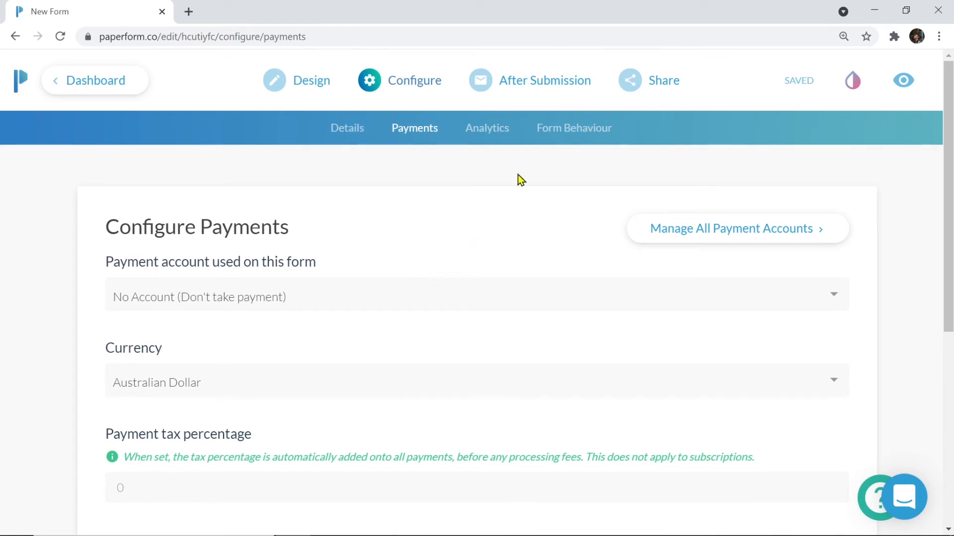
Go to the form's submission emails and add a new custom email
mouse_move(536, 87)
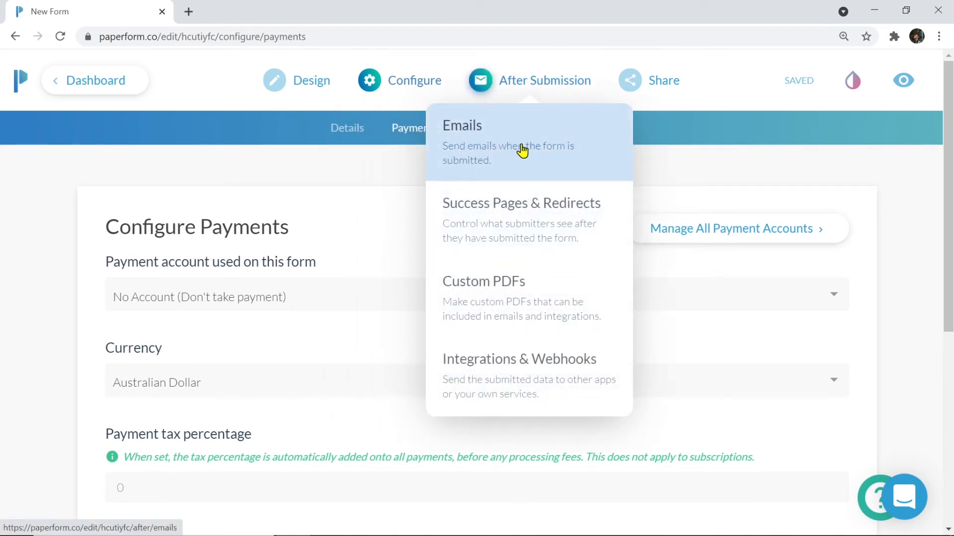
left_click(522, 150)
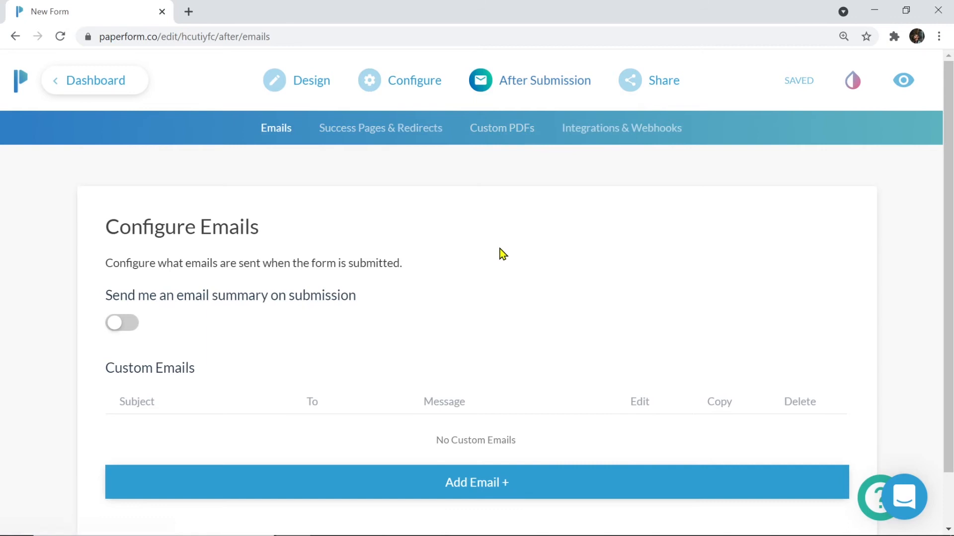
scroll(499, 253, "down", 1)
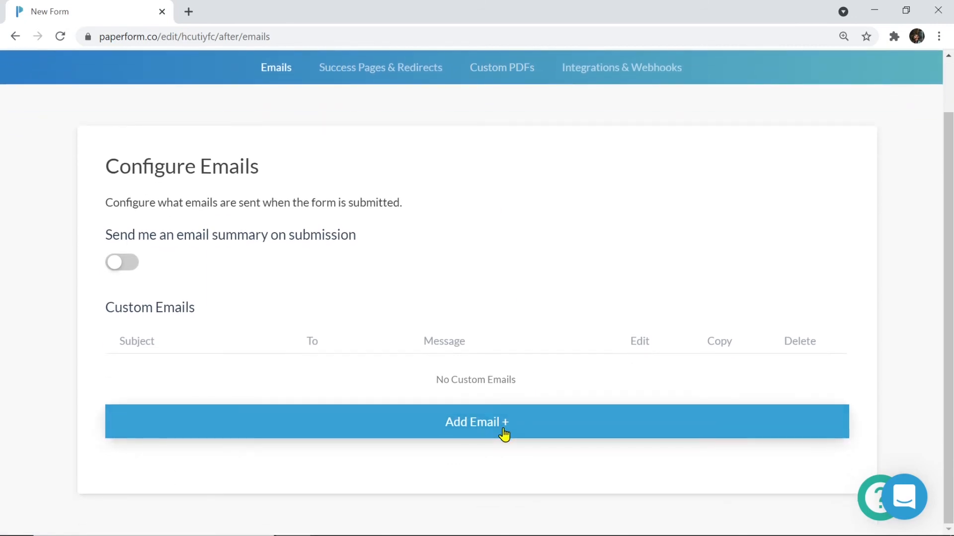
left_click(503, 432)
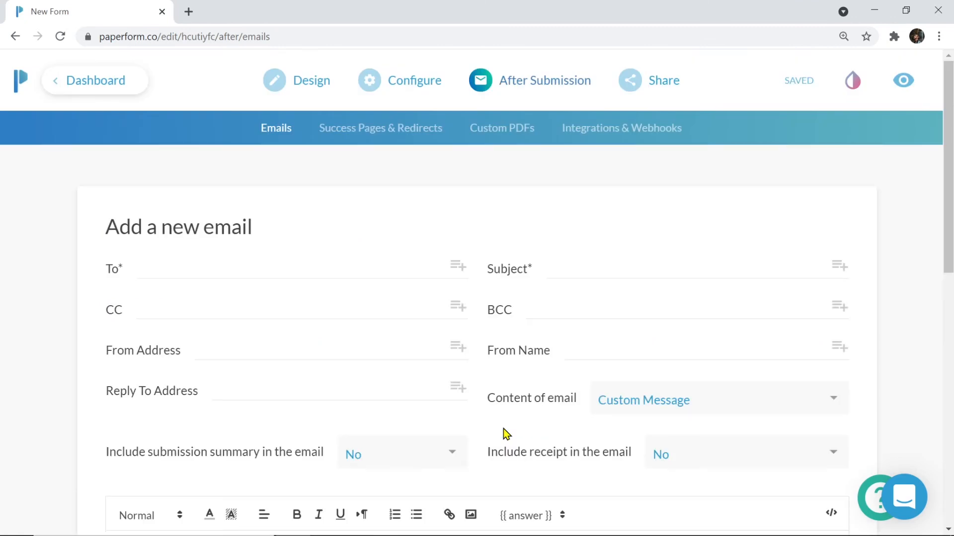
Set the new email's recipient to the customer's Email answer
scroll(504, 433, "down", 2)
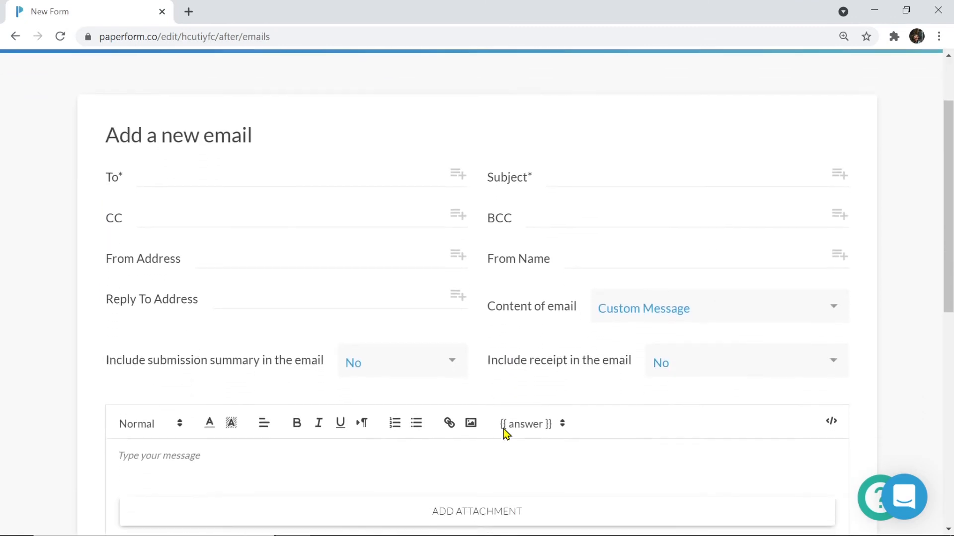
scroll(503, 428, "down", 1)
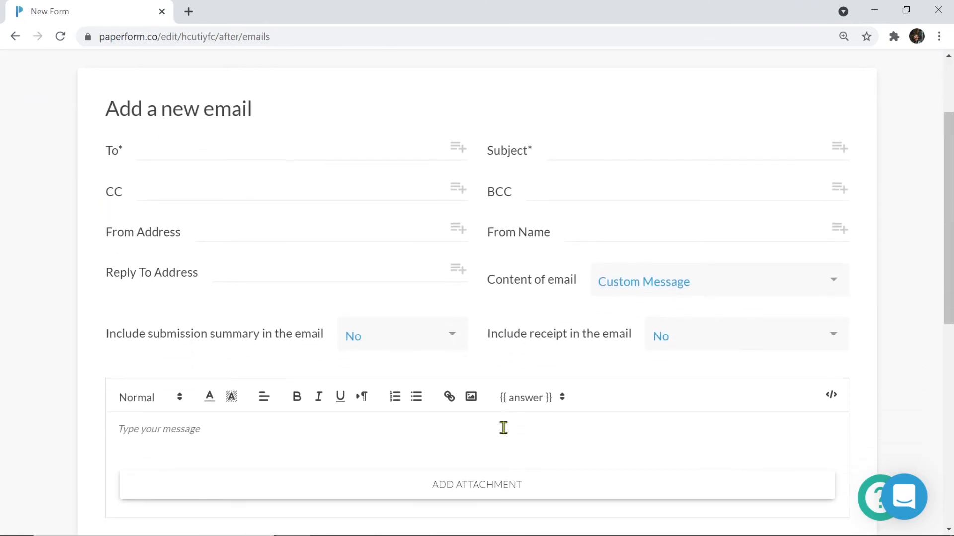
left_click(456, 148)
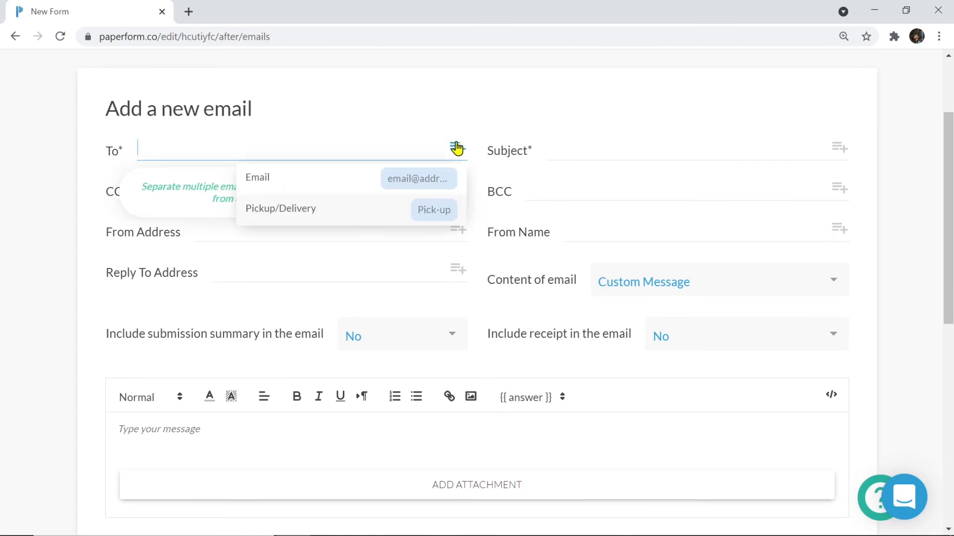
left_click(397, 183)
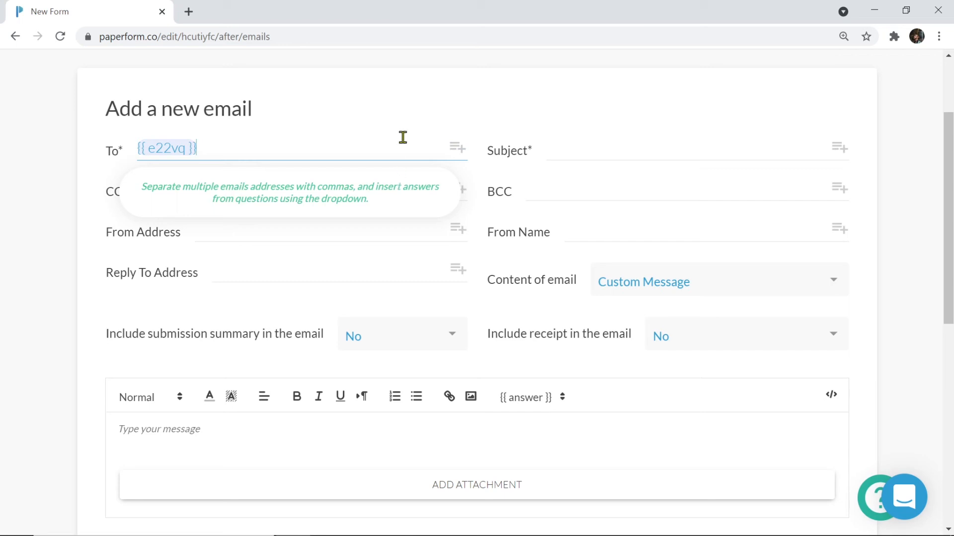
left_click(428, 119)
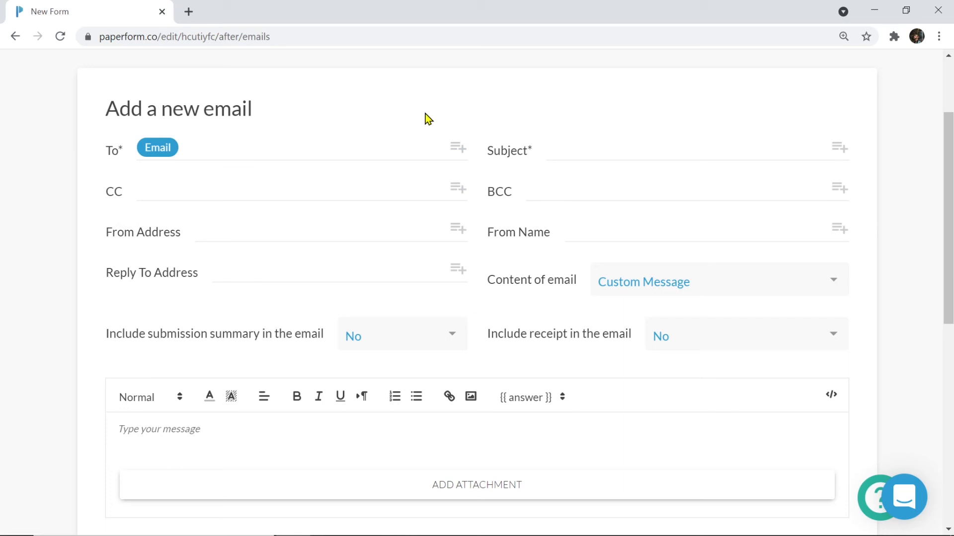
Enter the subject 'Receipt' and leave the email content on Custom Message
left_click(602, 151)
type("Redeipt")
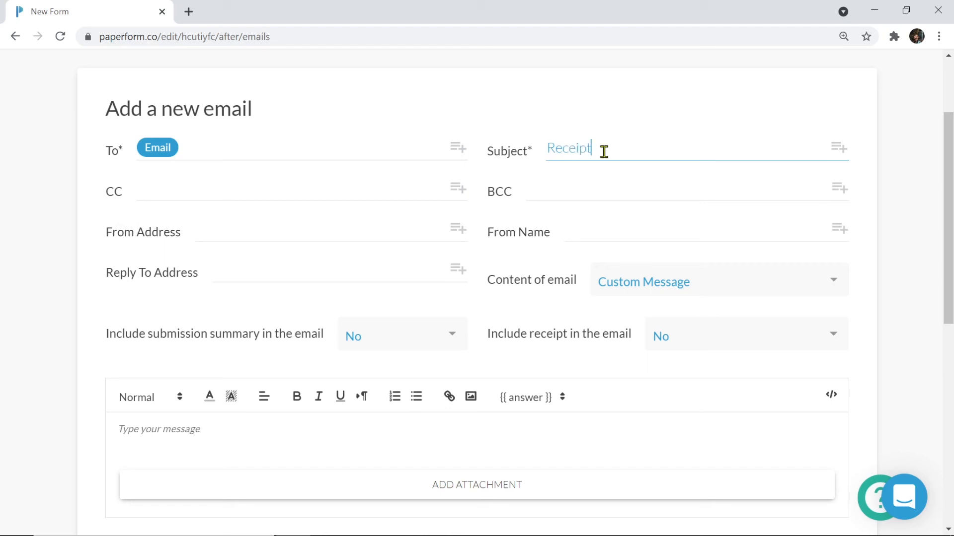
scroll(603, 151, "down", 3)
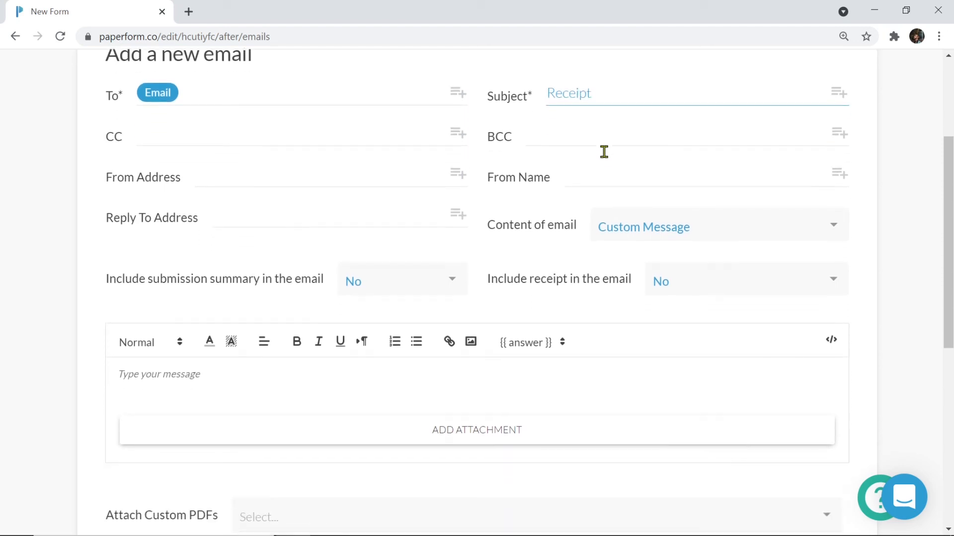
left_click(681, 149)
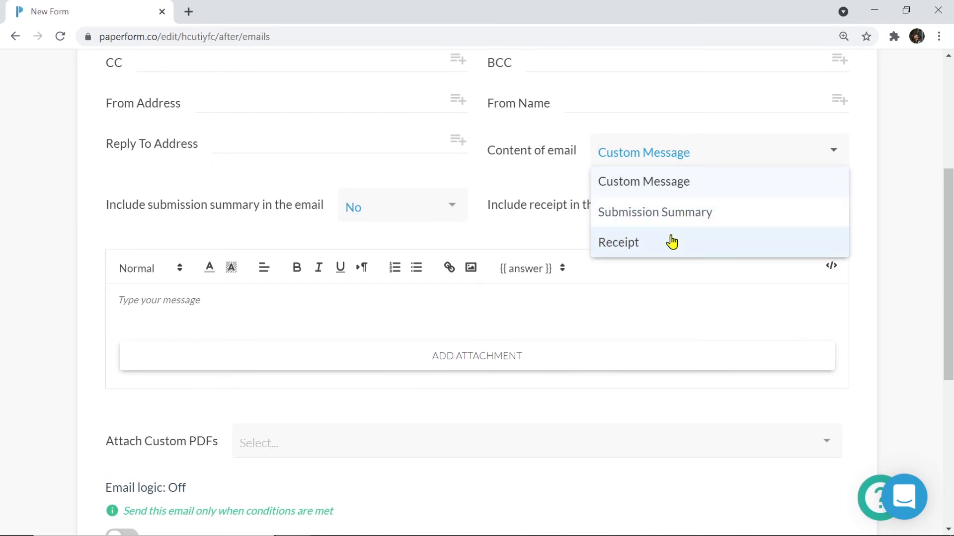
left_click(560, 297)
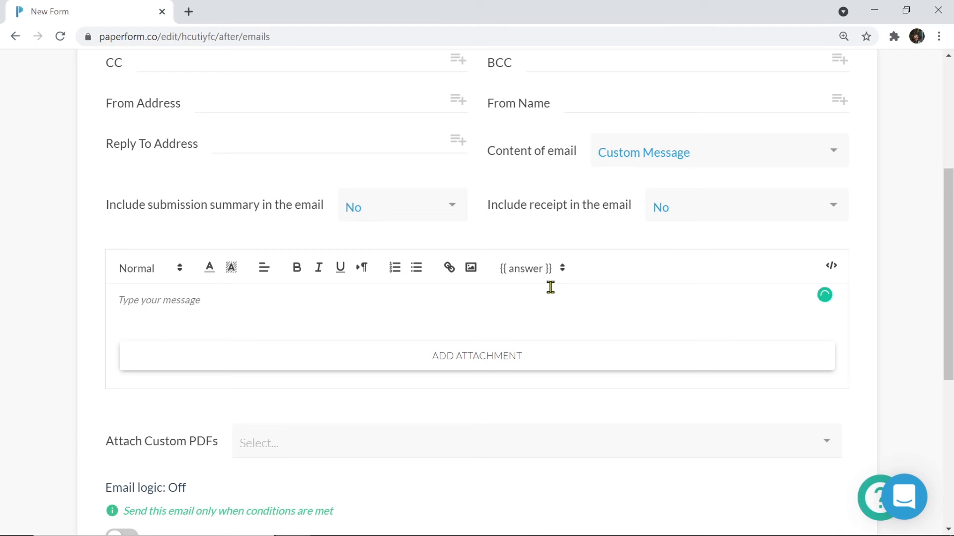
Write the body 'Hi {First name}, thank you for your order.'
left_click(508, 304)
type("Hi")
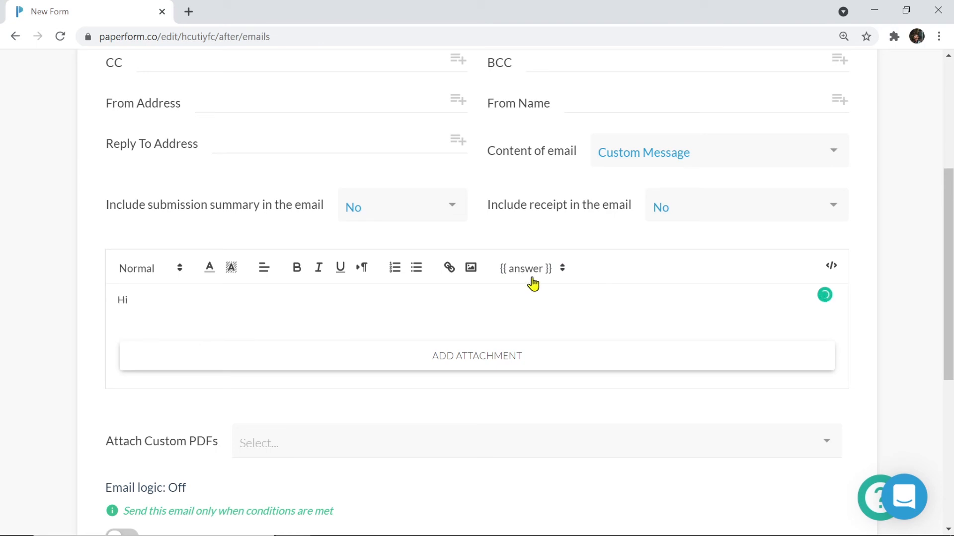
left_click(533, 283)
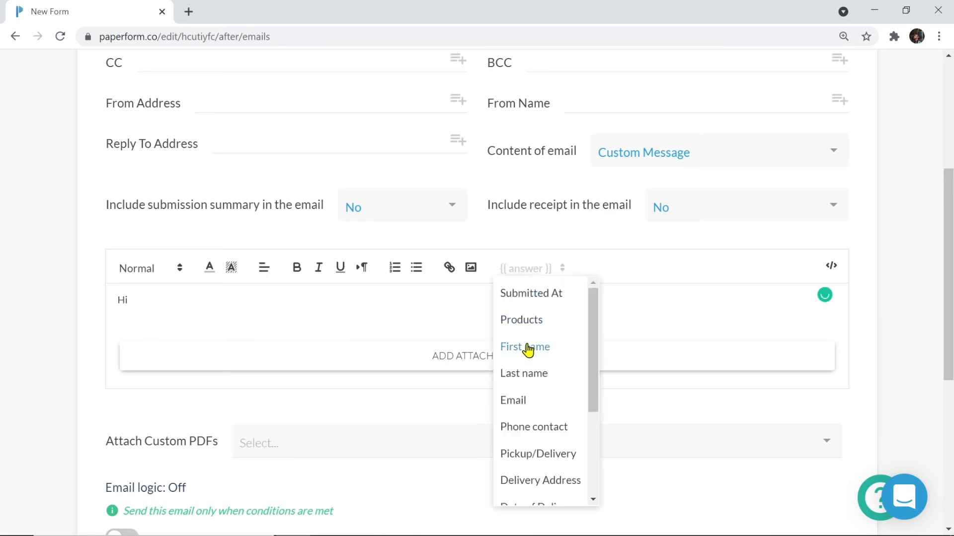
left_click(527, 350)
left_click(360, 302)
type(", t")
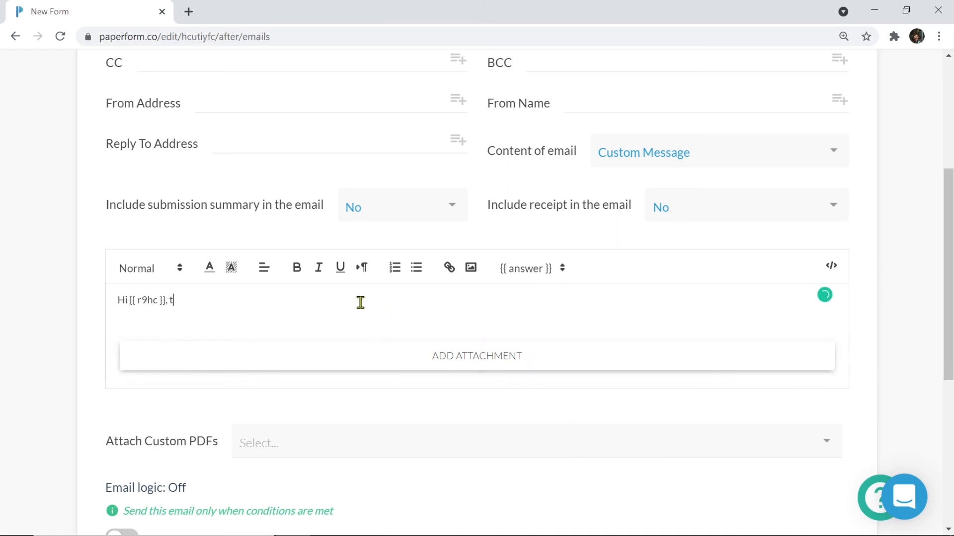
type("hank you for your order.")
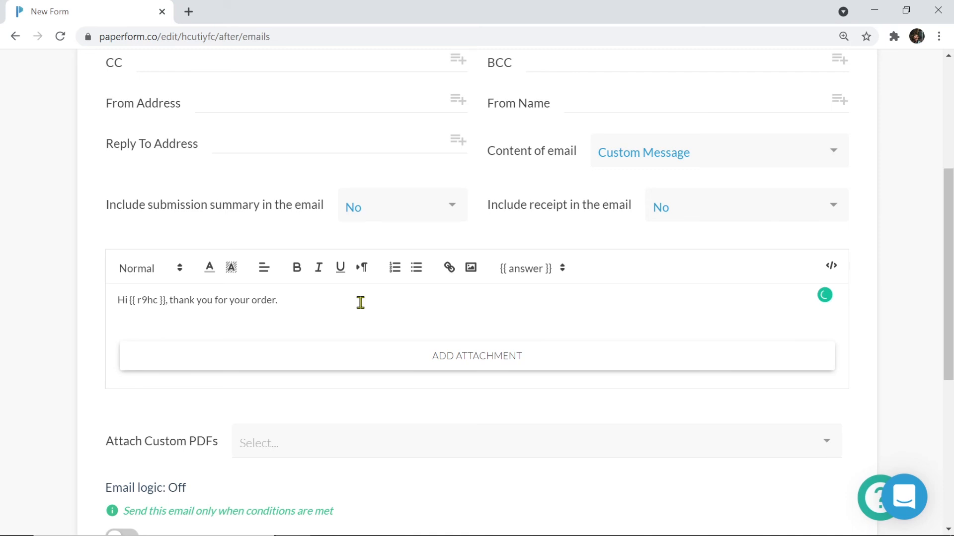
Save the Receipt email to the Custom Emails list
scroll(361, 302, "down", 2)
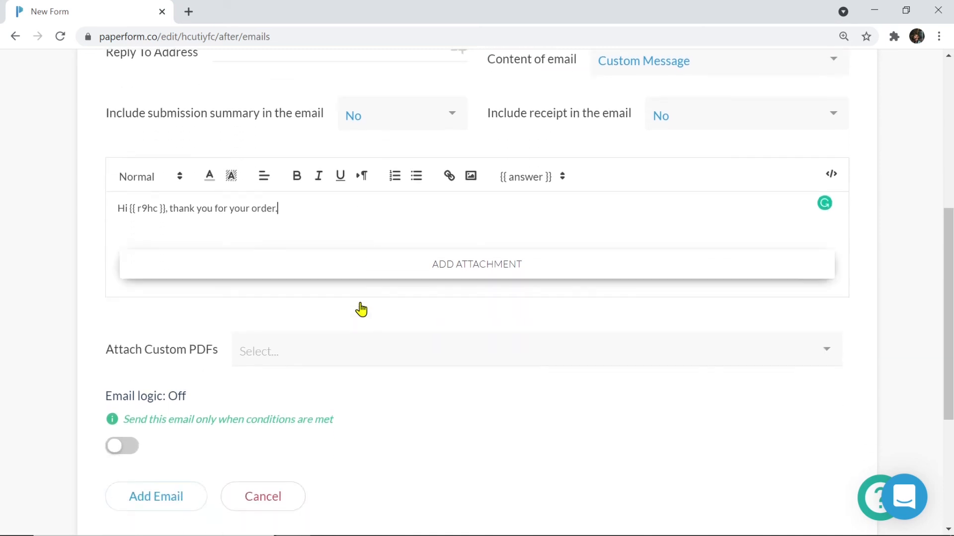
scroll(361, 309, "down", 2)
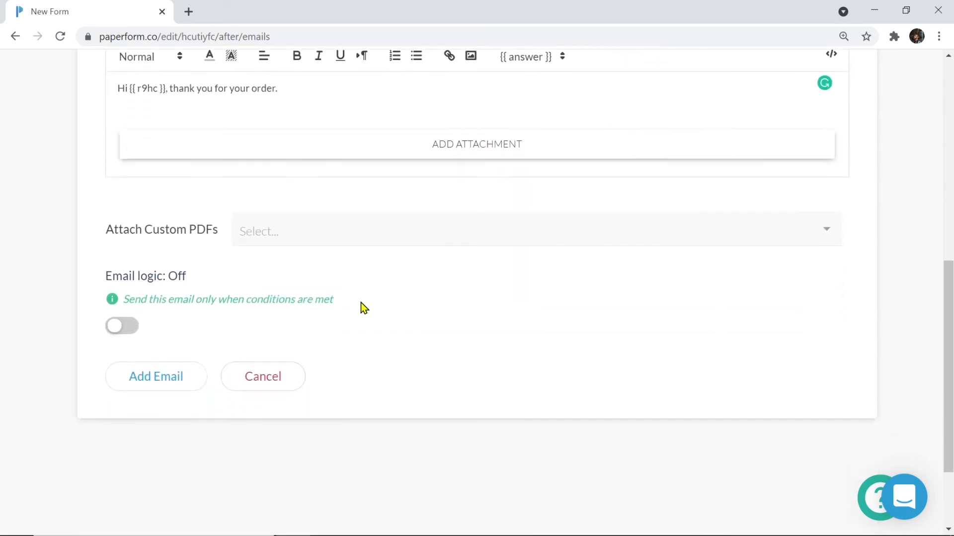
left_click(165, 387)
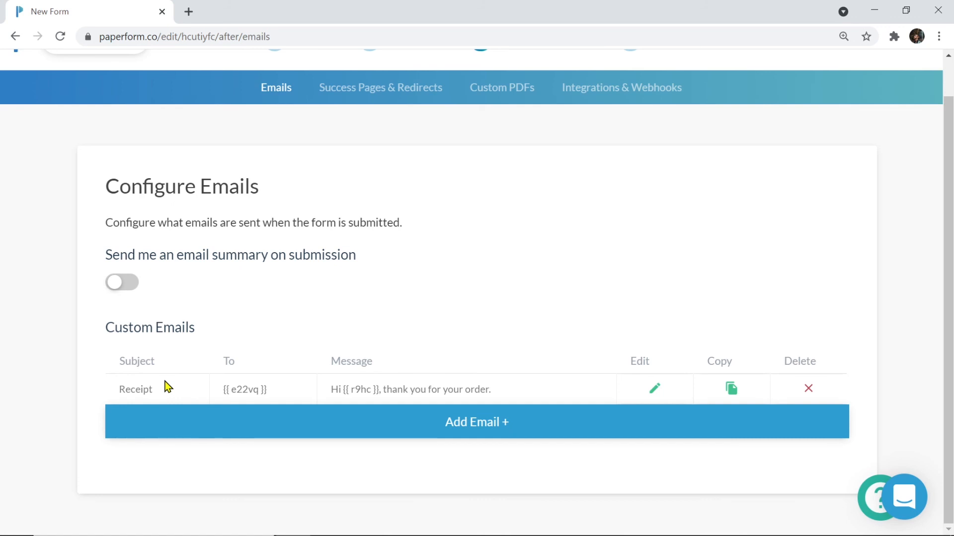
scroll(167, 387, "up", 1)
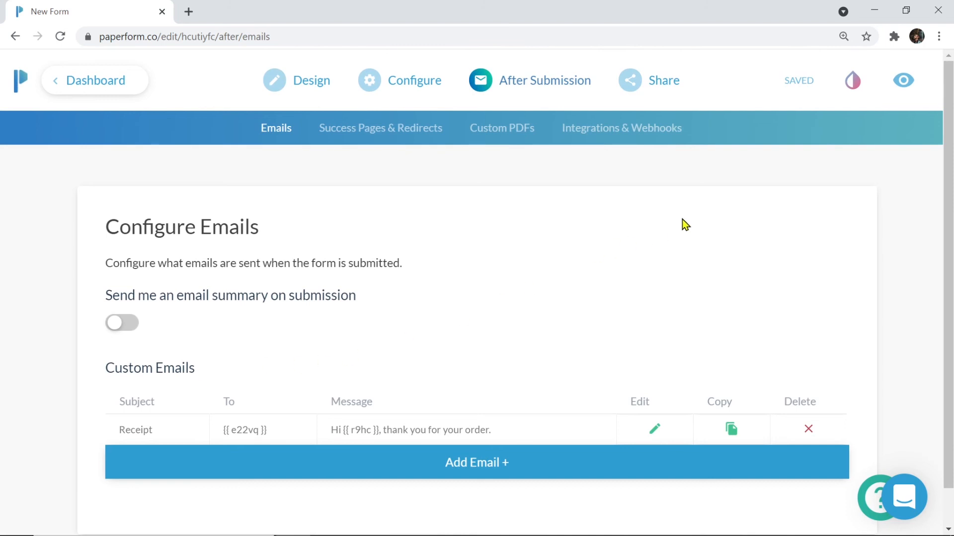
Browse the Theme Settings, then return to the Design editor for the Candle Shop form
left_click(864, 93)
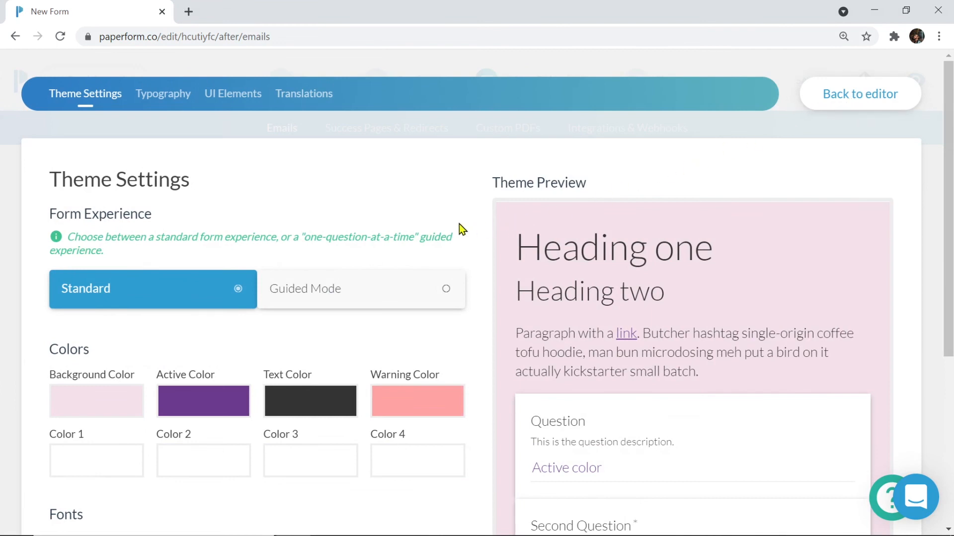
scroll(459, 225, "down", 3)
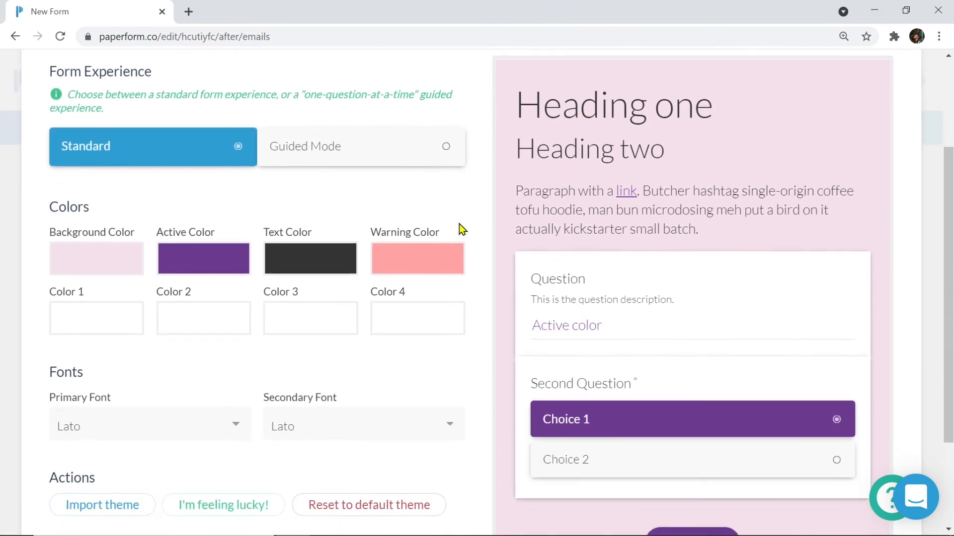
scroll(459, 224, "down", 1)
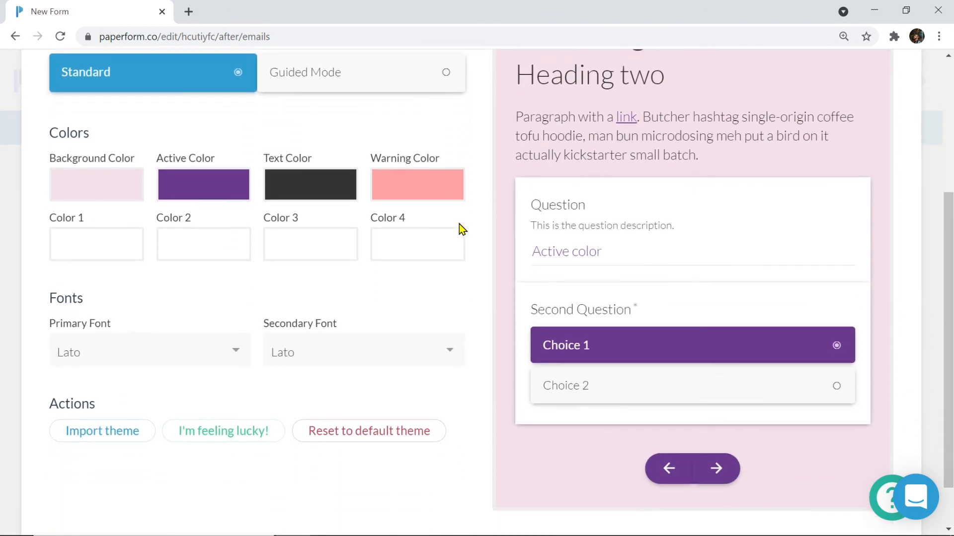
scroll(459, 225, "up", 5)
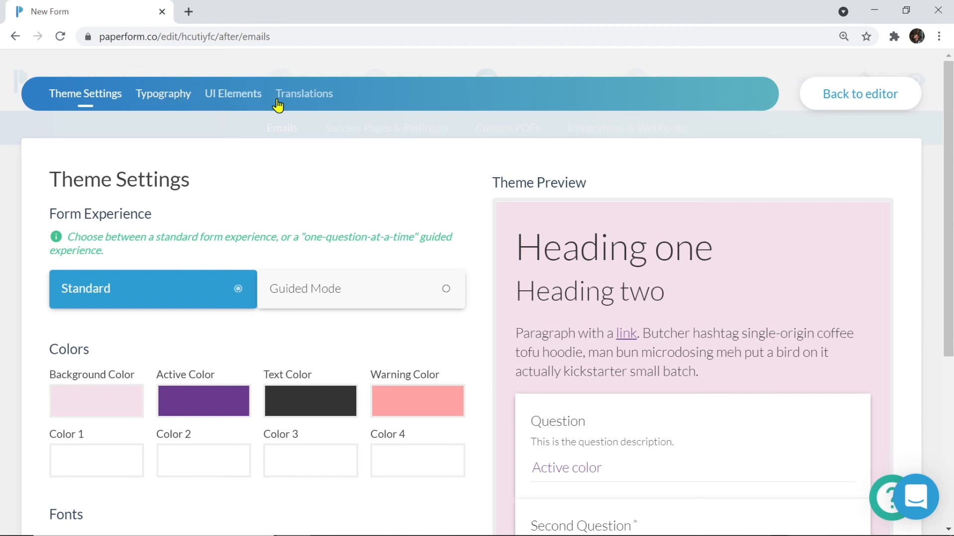
left_click(854, 100)
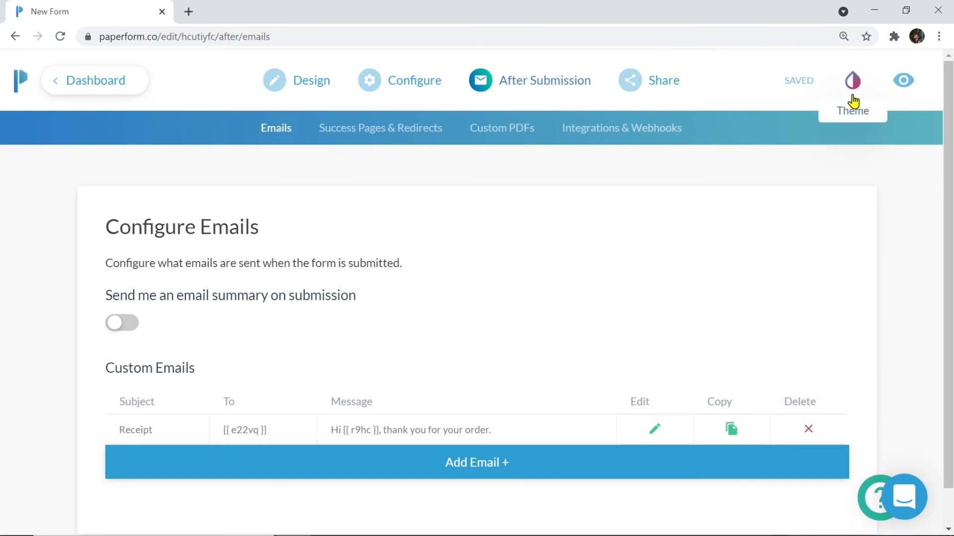
left_click(275, 93)
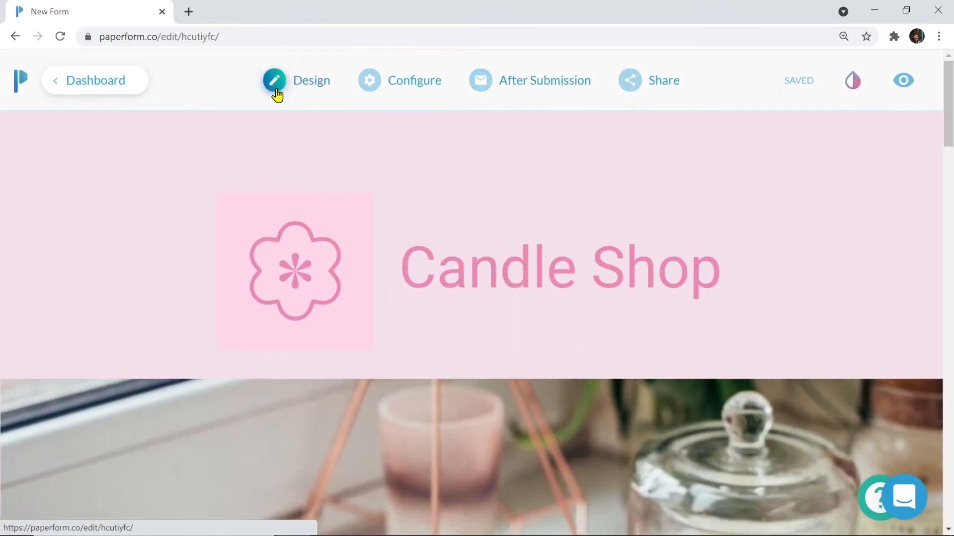